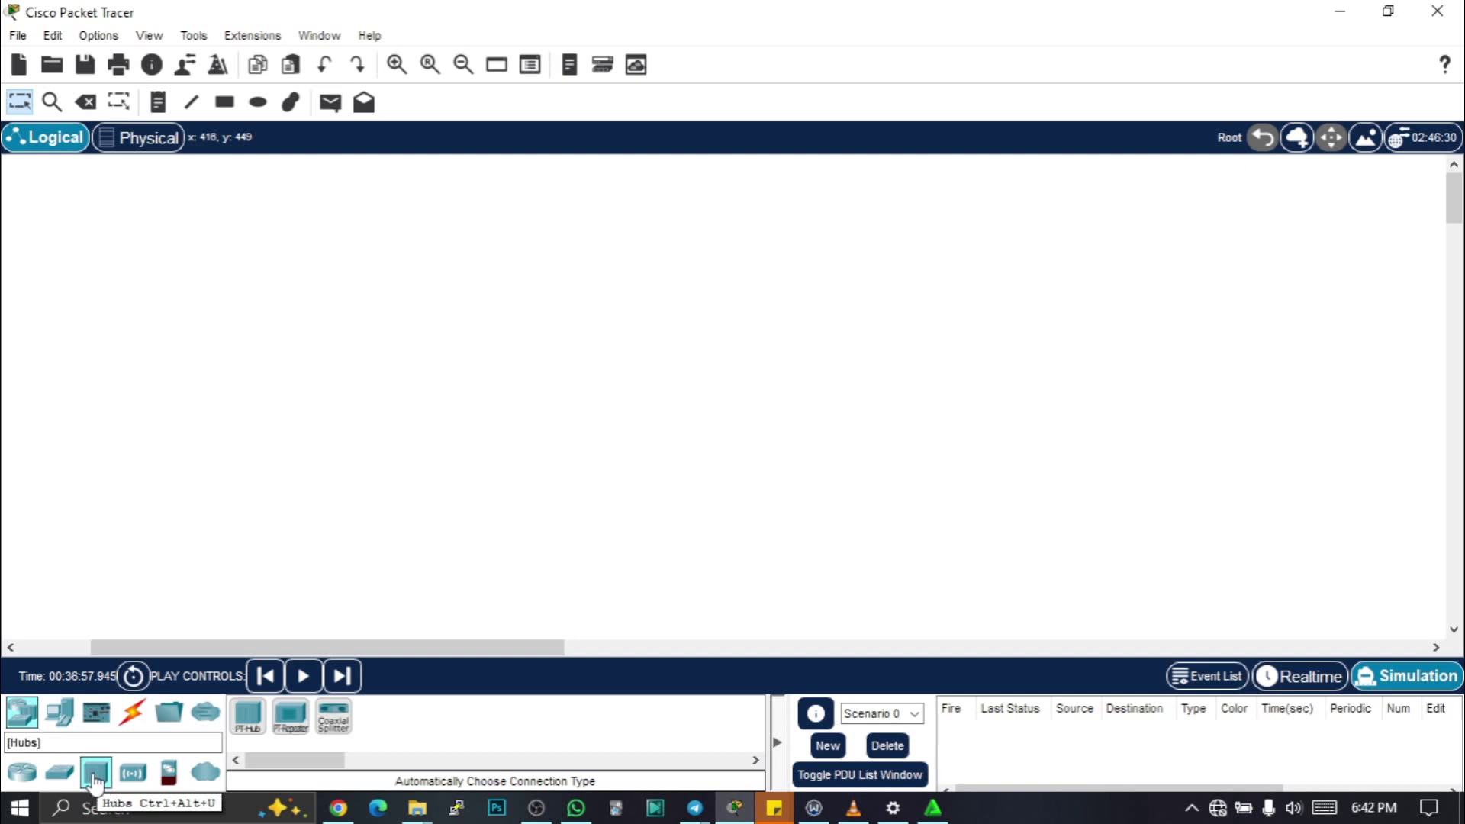
Step: Place a PT-Hub on the logical workspace and view it in the Physical rack
left_click_drag(96, 784, 449, 368)
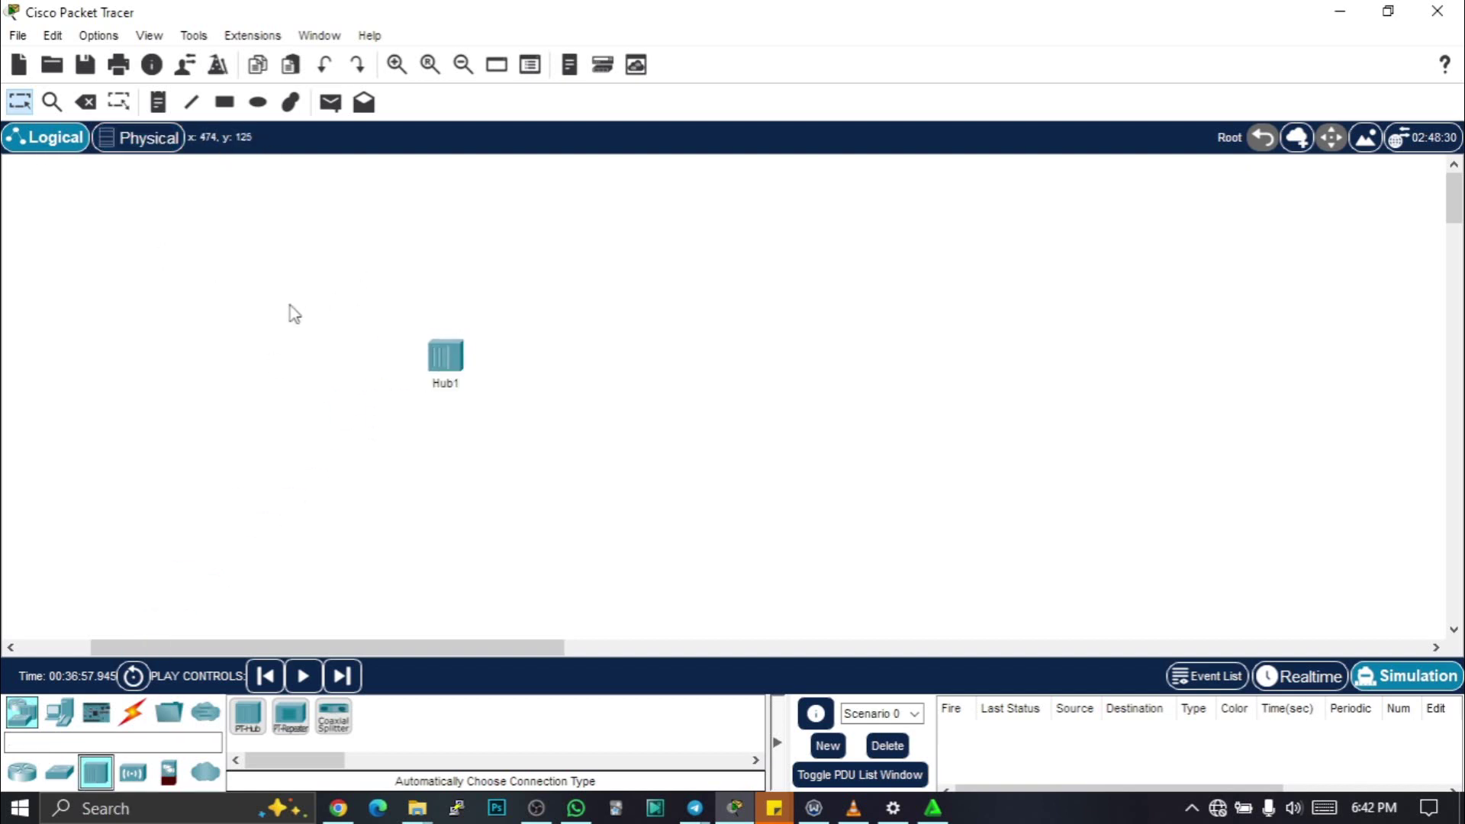
left_click(142, 140)
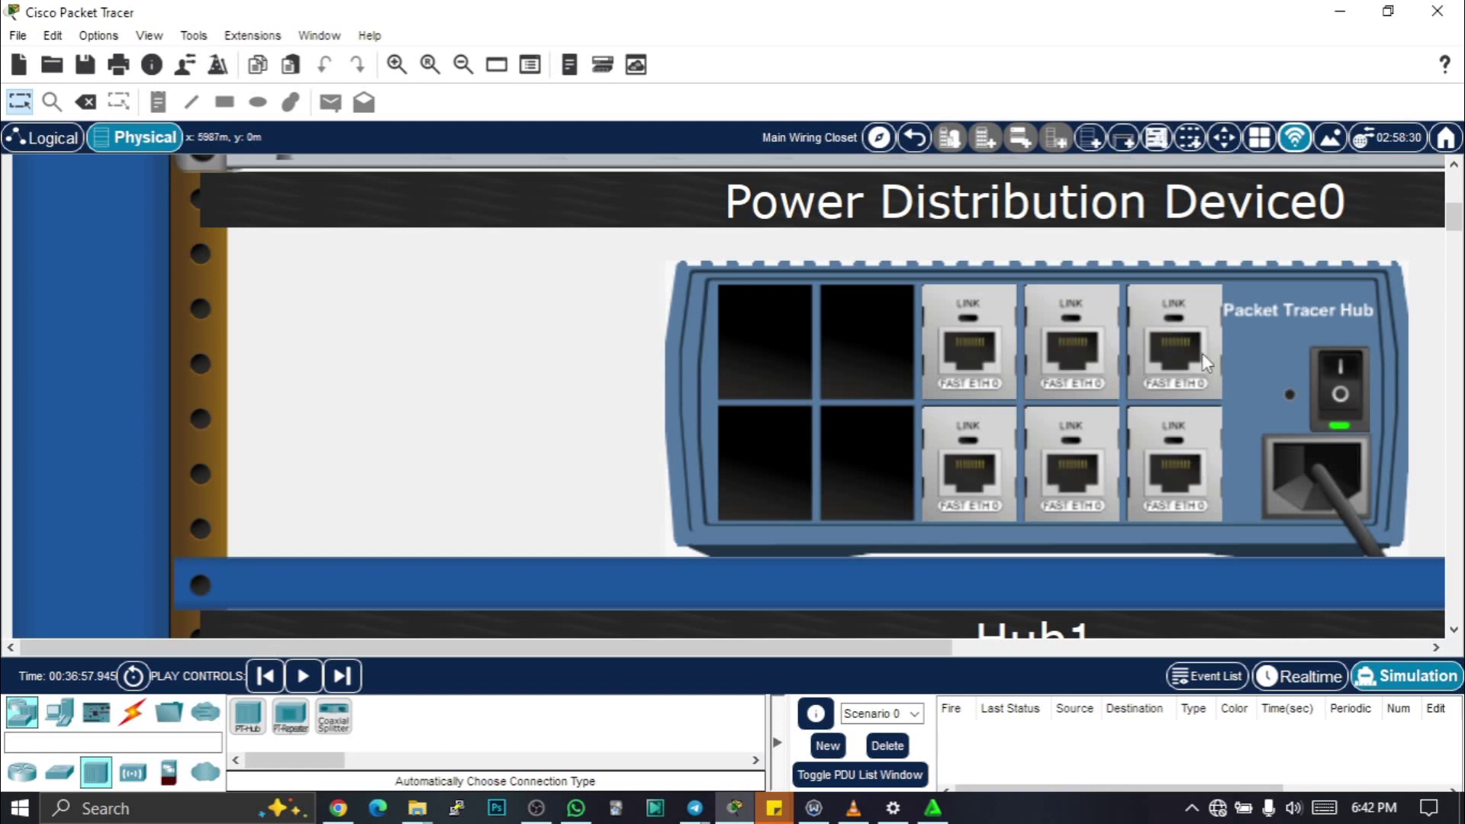
mouse_move(771, 377)
scroll(1327, 420, "up", 1)
mouse_move(1347, 373)
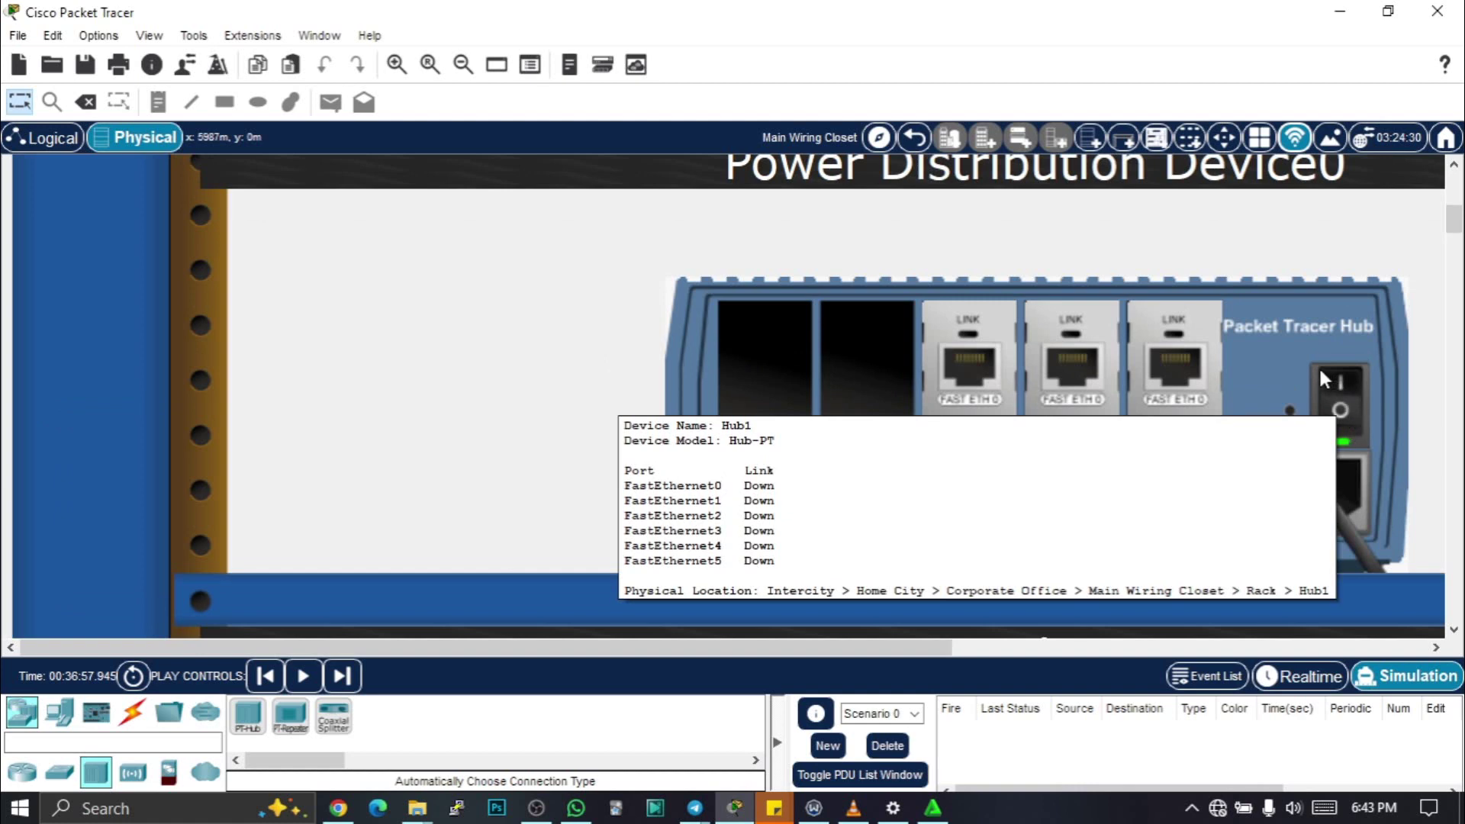
mouse_move(709, 445)
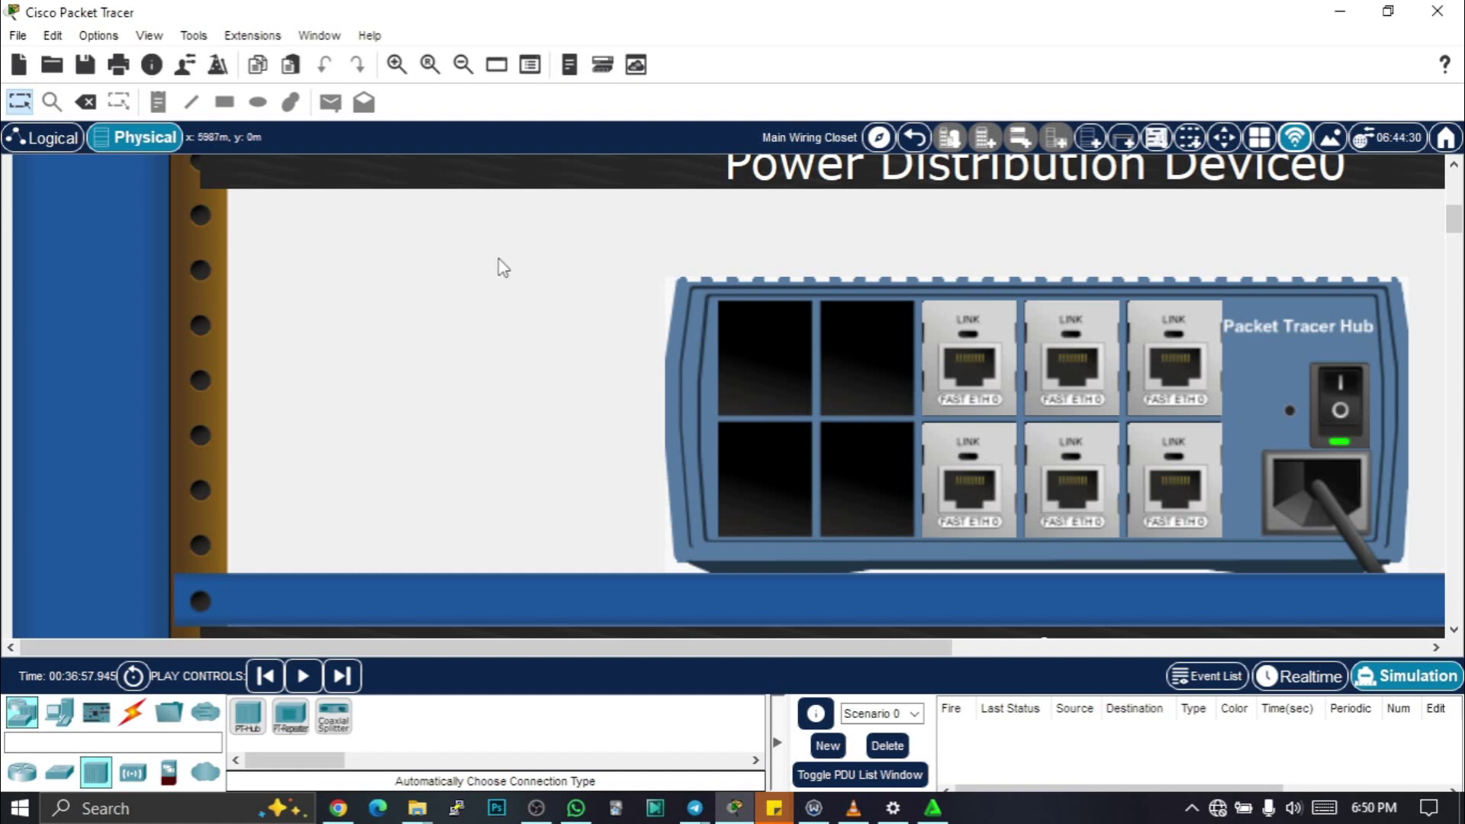
Step: In the logical view, move Hub1 up and place PC6 below and left of it
left_click(44, 145)
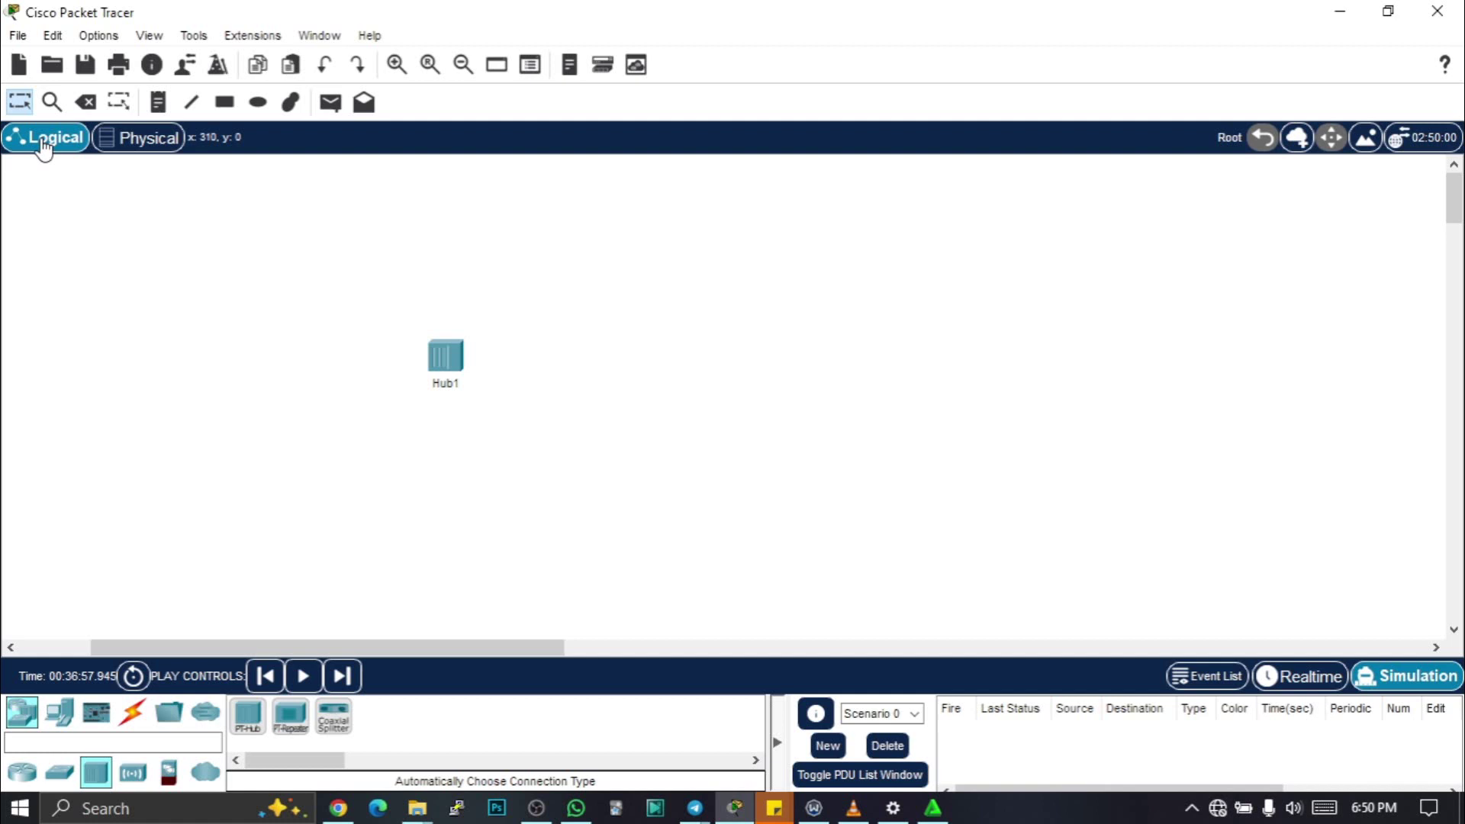
left_click_drag(429, 366, 716, 222)
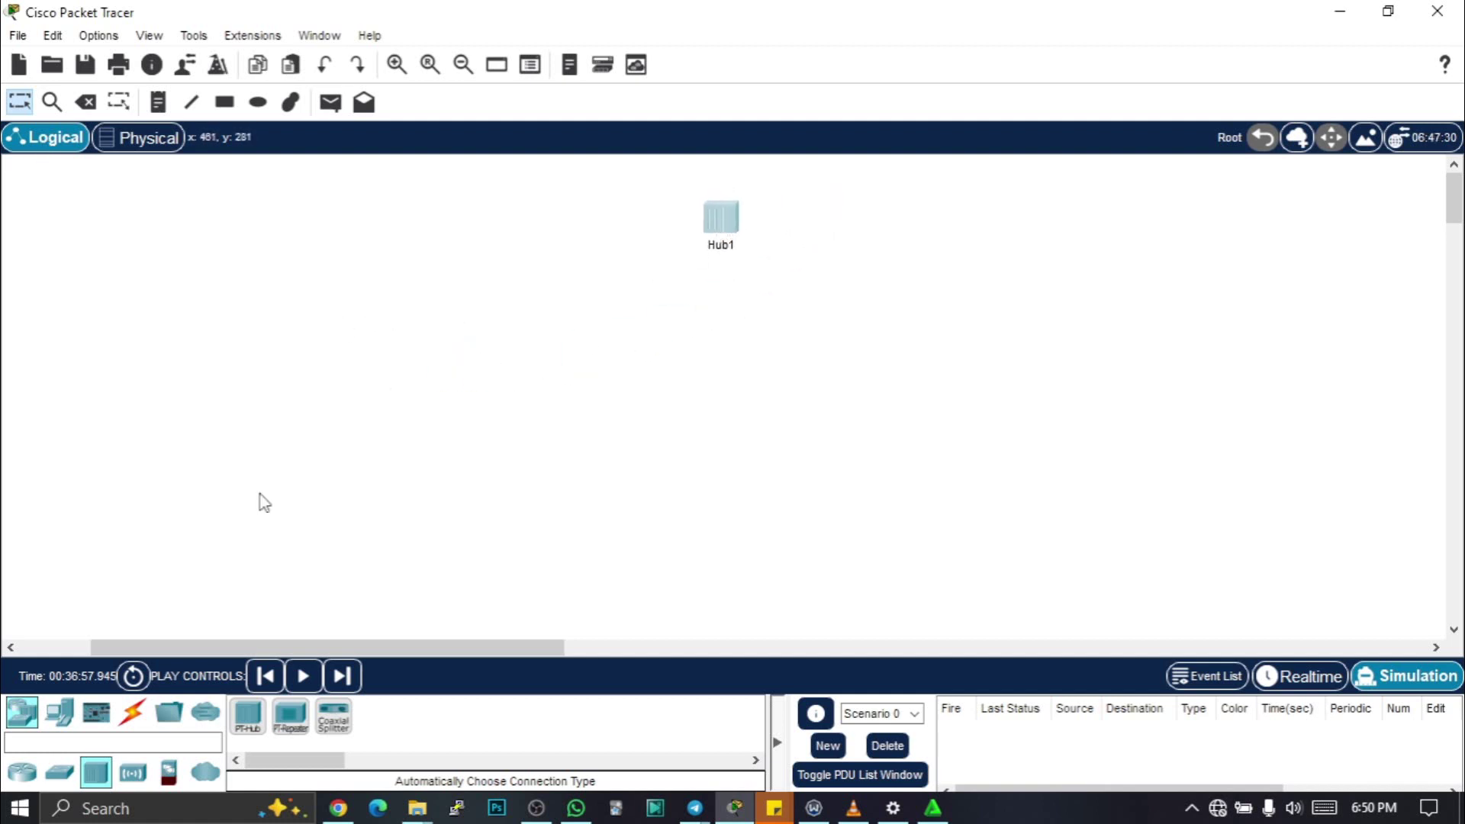
left_click(57, 715)
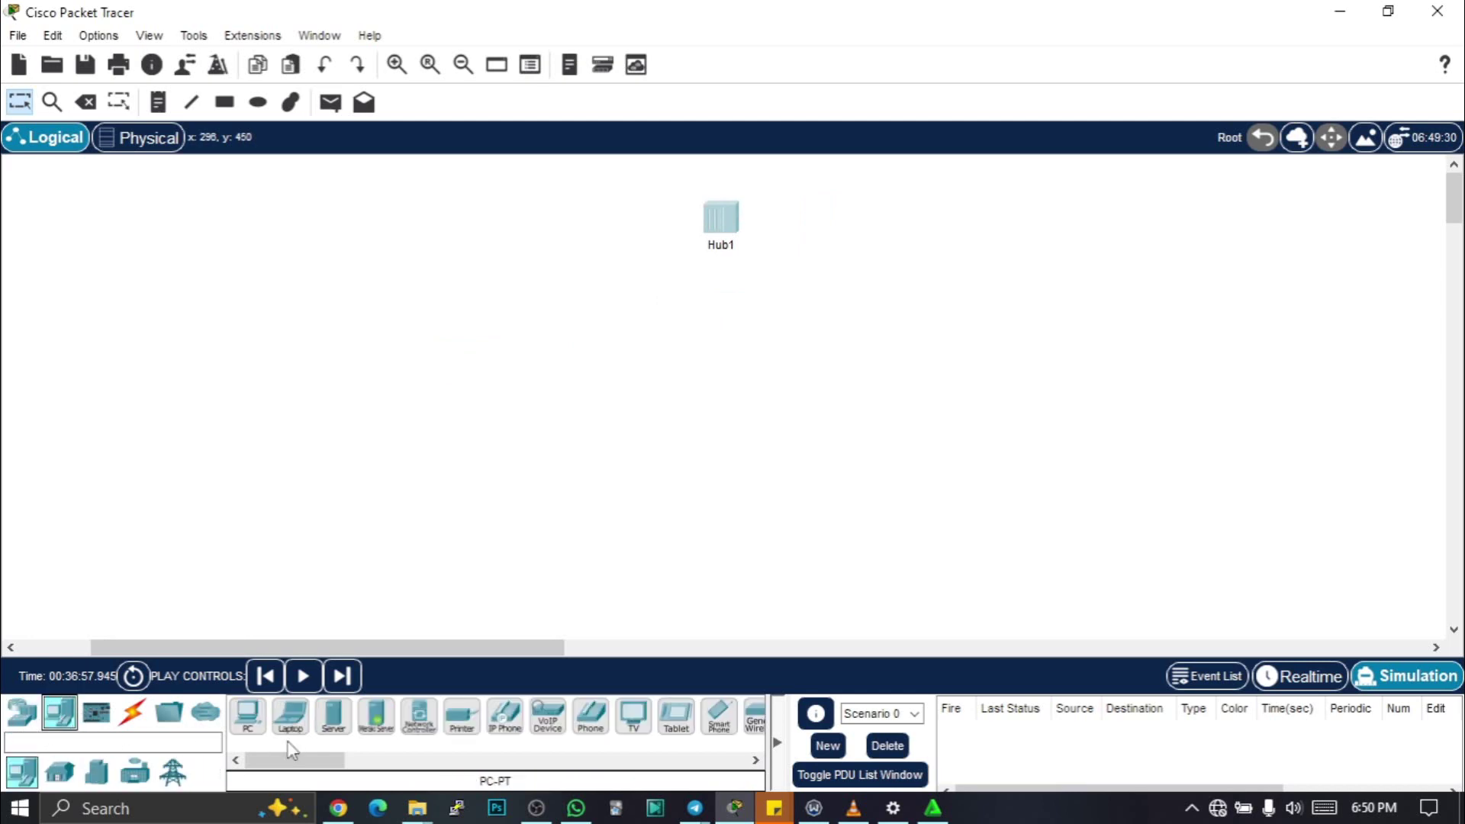
left_click_drag(246, 721, 421, 309)
left_click(419, 304)
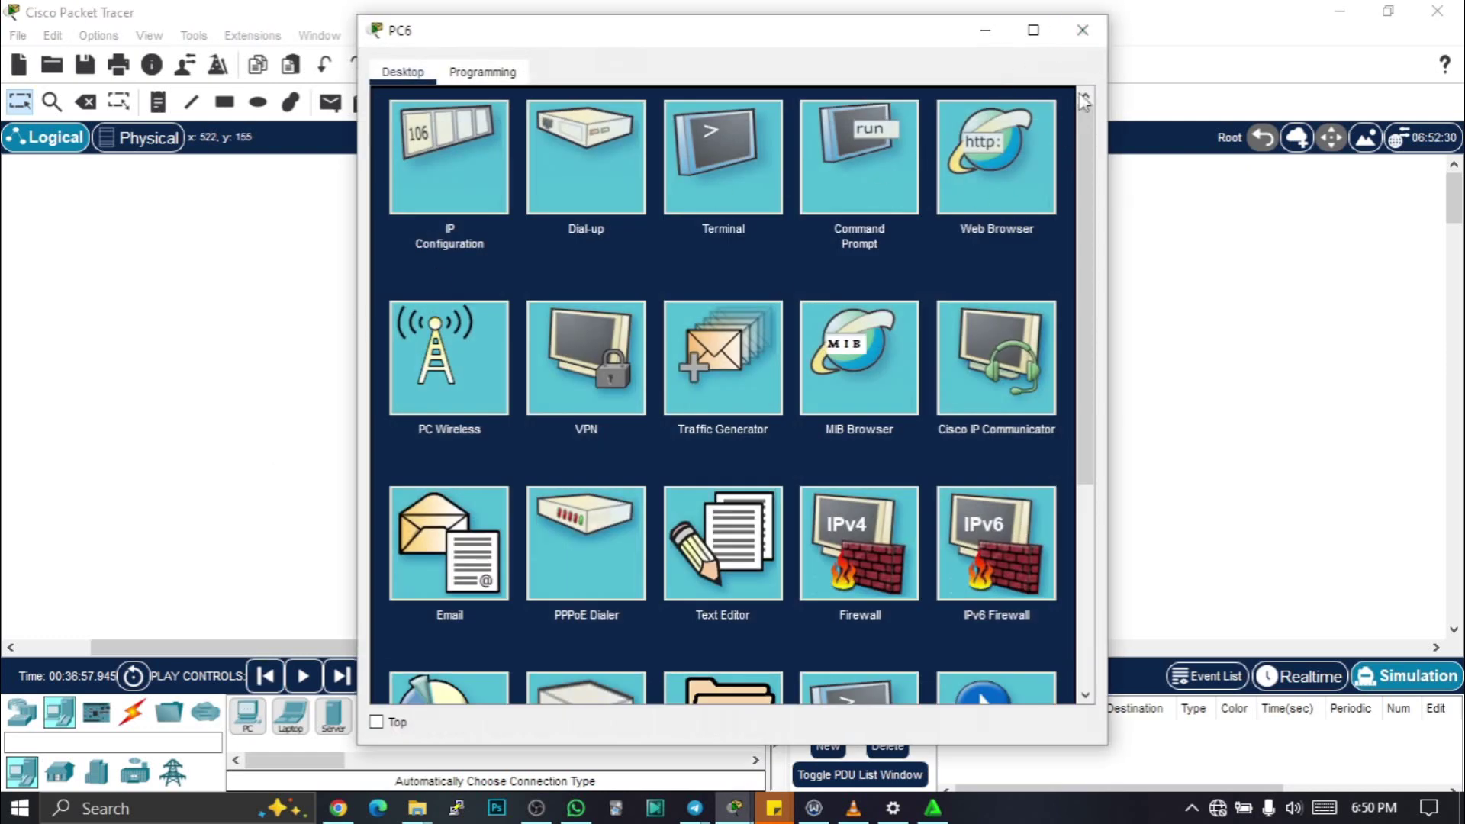
left_click(1083, 30)
Step: Add Laptop1, PC7 and PC8 in a row to the right of PC6
left_click(290, 715)
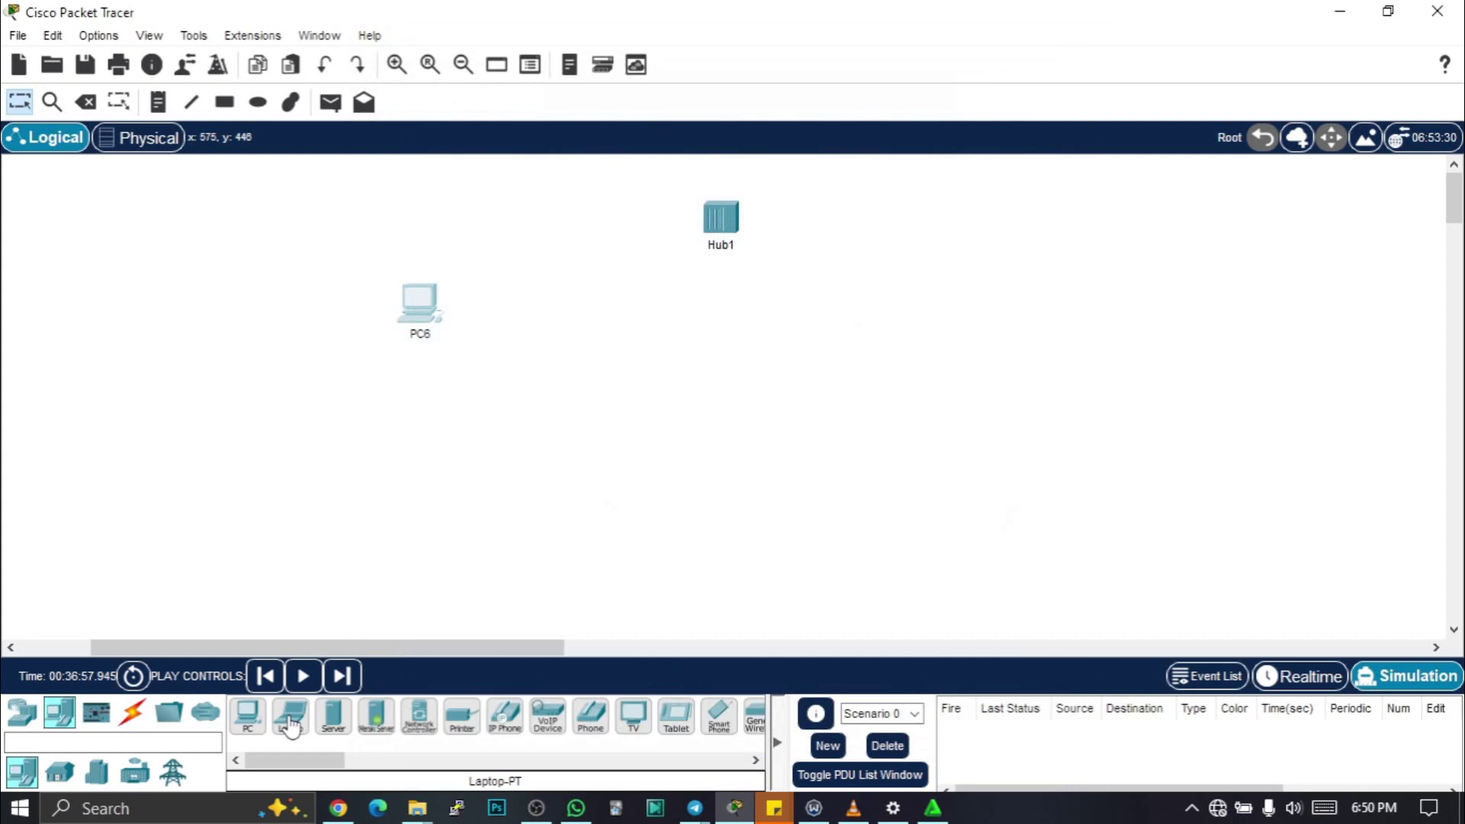
left_click(634, 402)
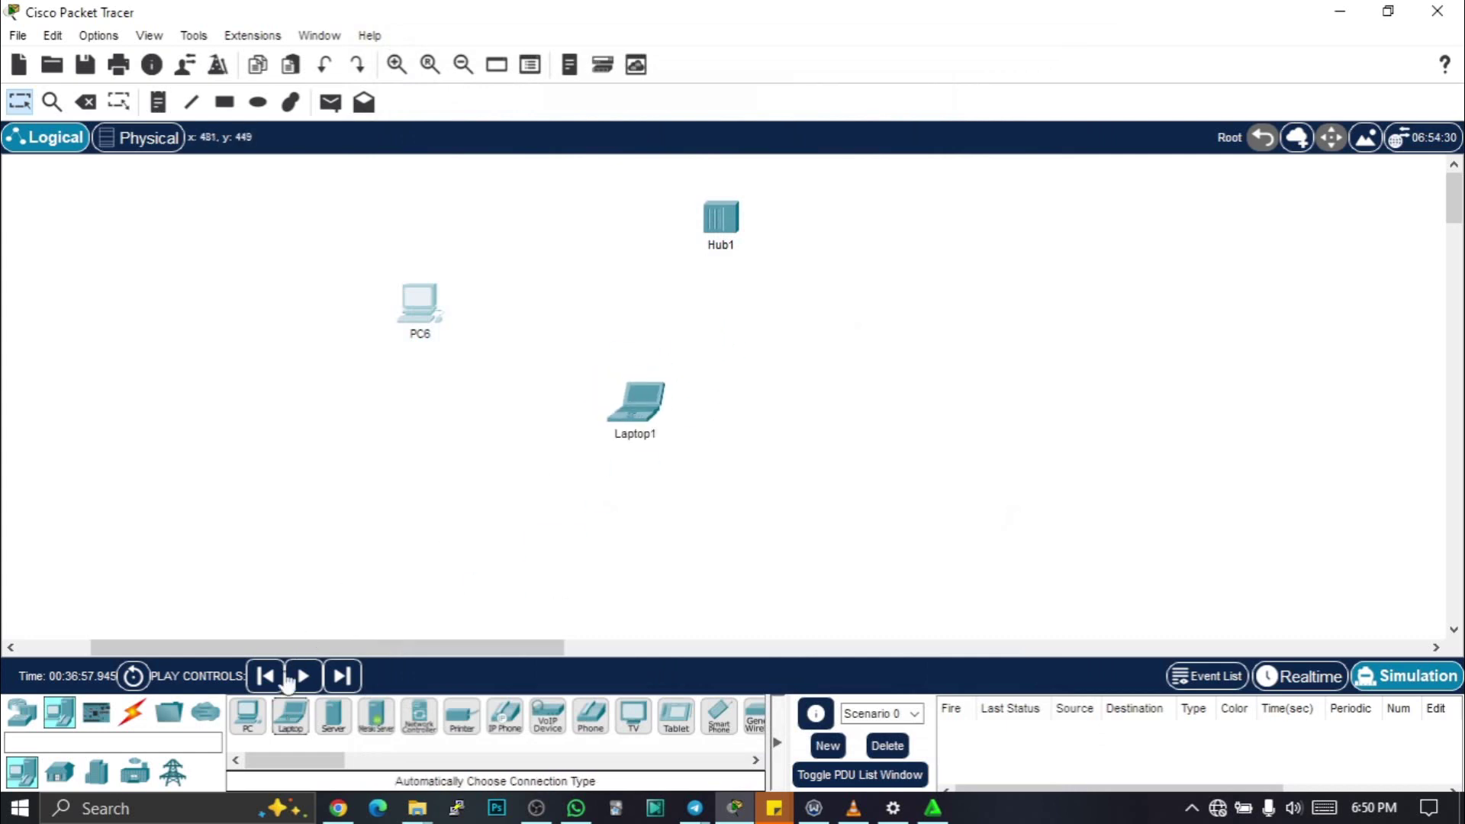
left_click(247, 715)
left_click(822, 424)
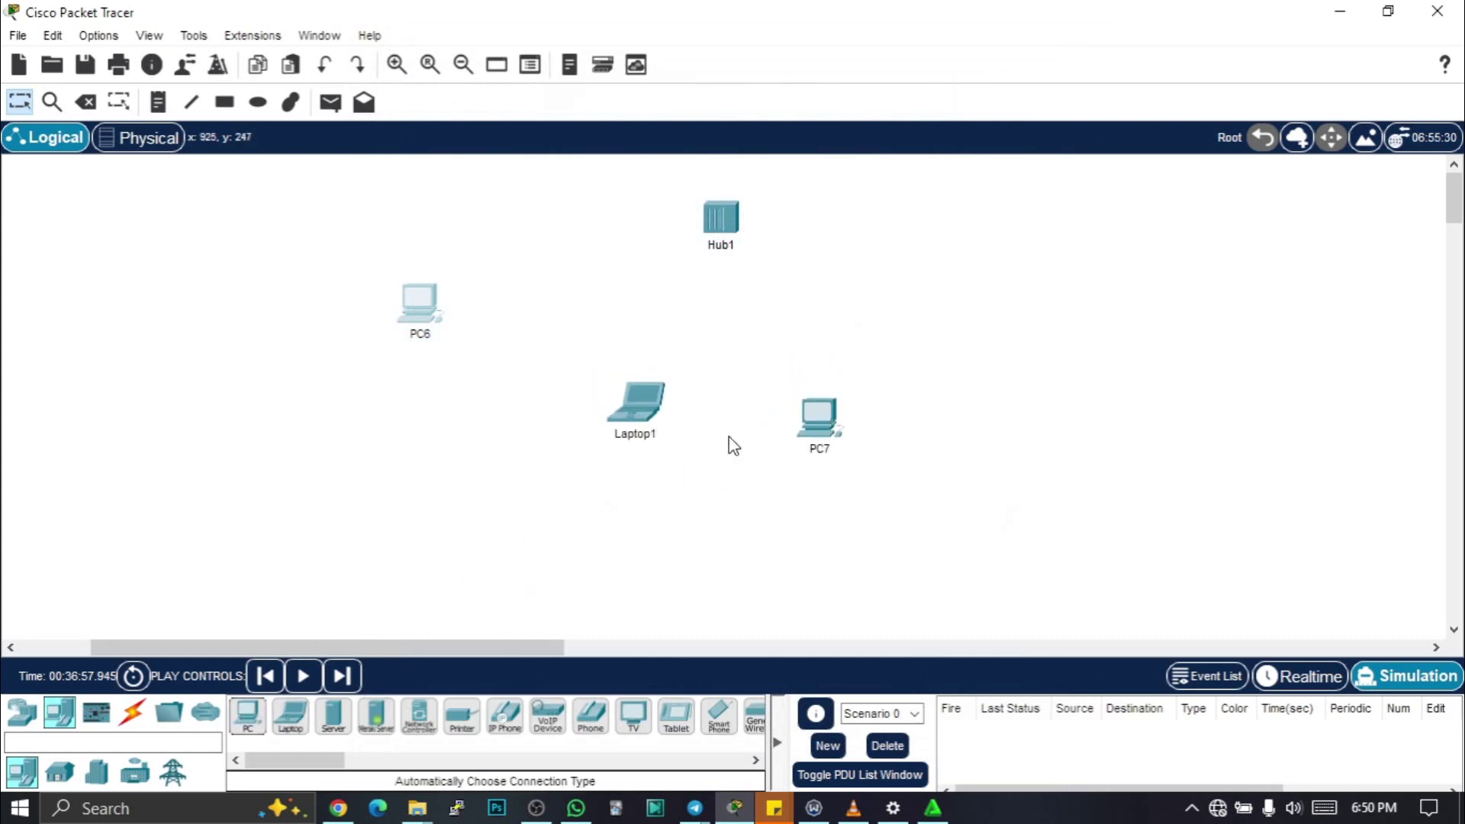
left_click(247, 715)
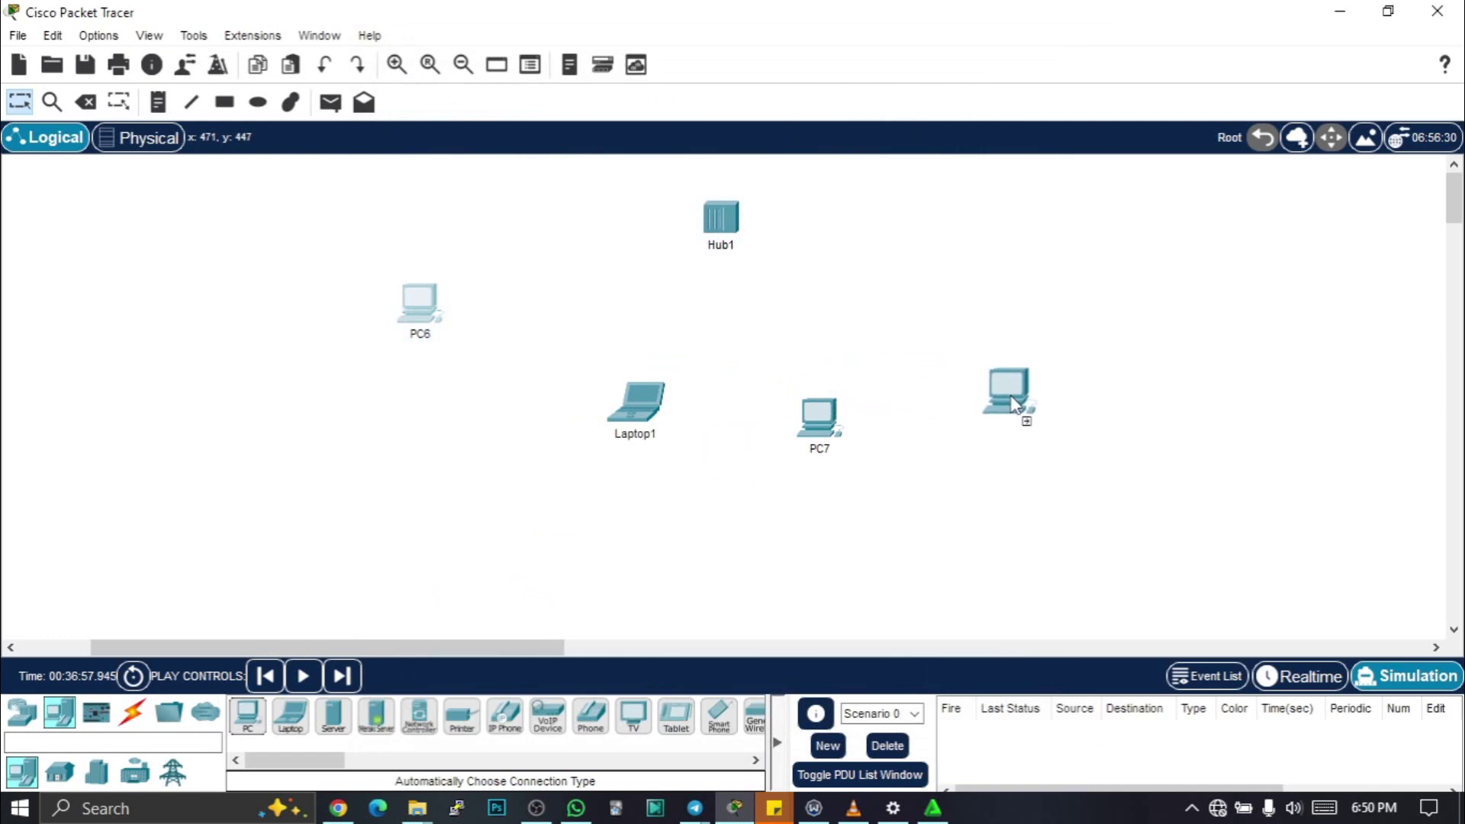
left_click(1022, 406)
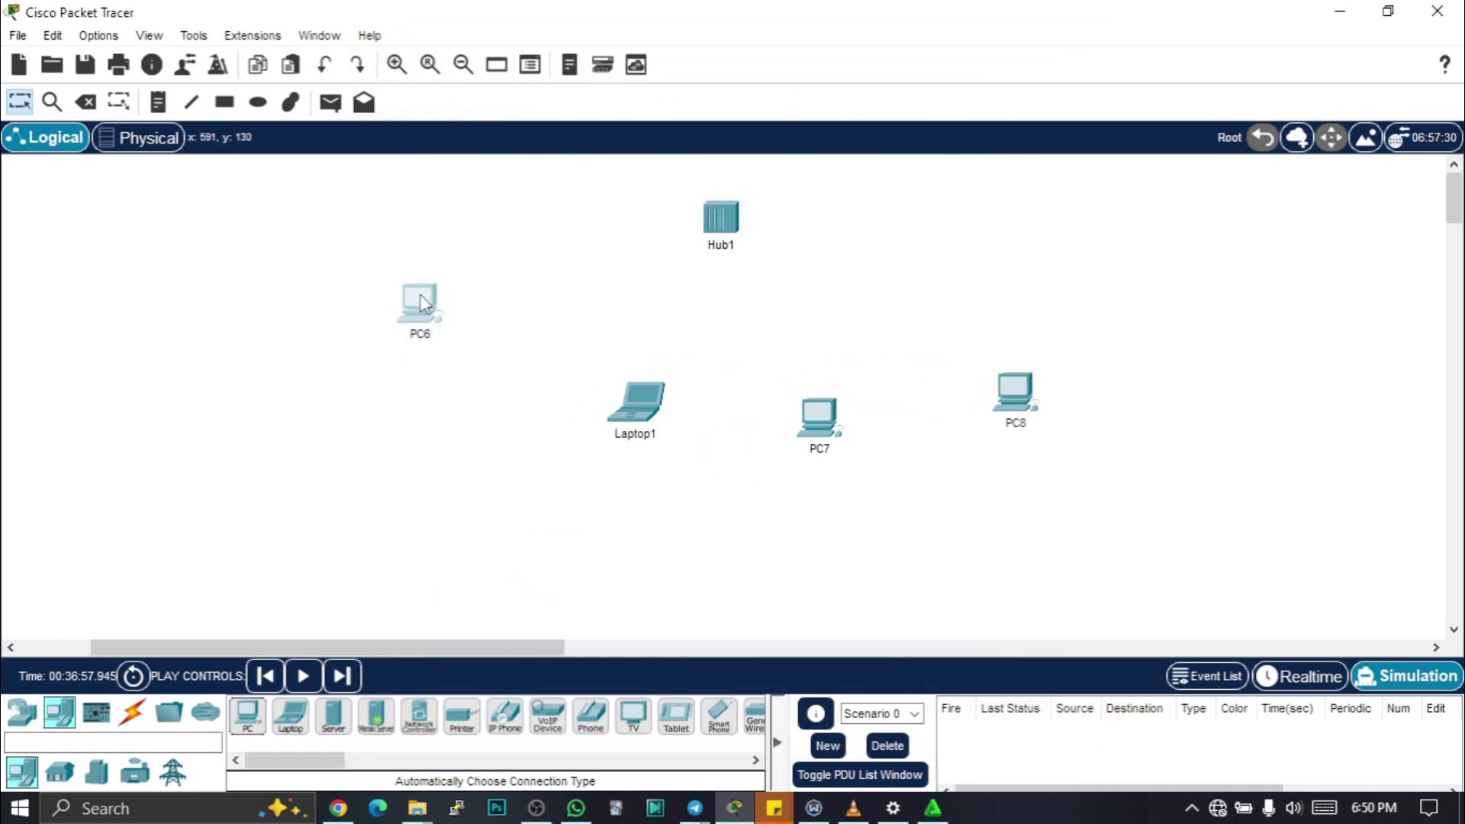
Step: Line up PC6, Laptop1, PC7 and PC8 in one even row below Hub1
left_click_drag(420, 302, 415, 397)
left_click_drag(656, 403, 648, 434)
left_click_drag(818, 427, 820, 447)
left_click_drag(1018, 404, 1018, 444)
left_click_drag(423, 405, 425, 424)
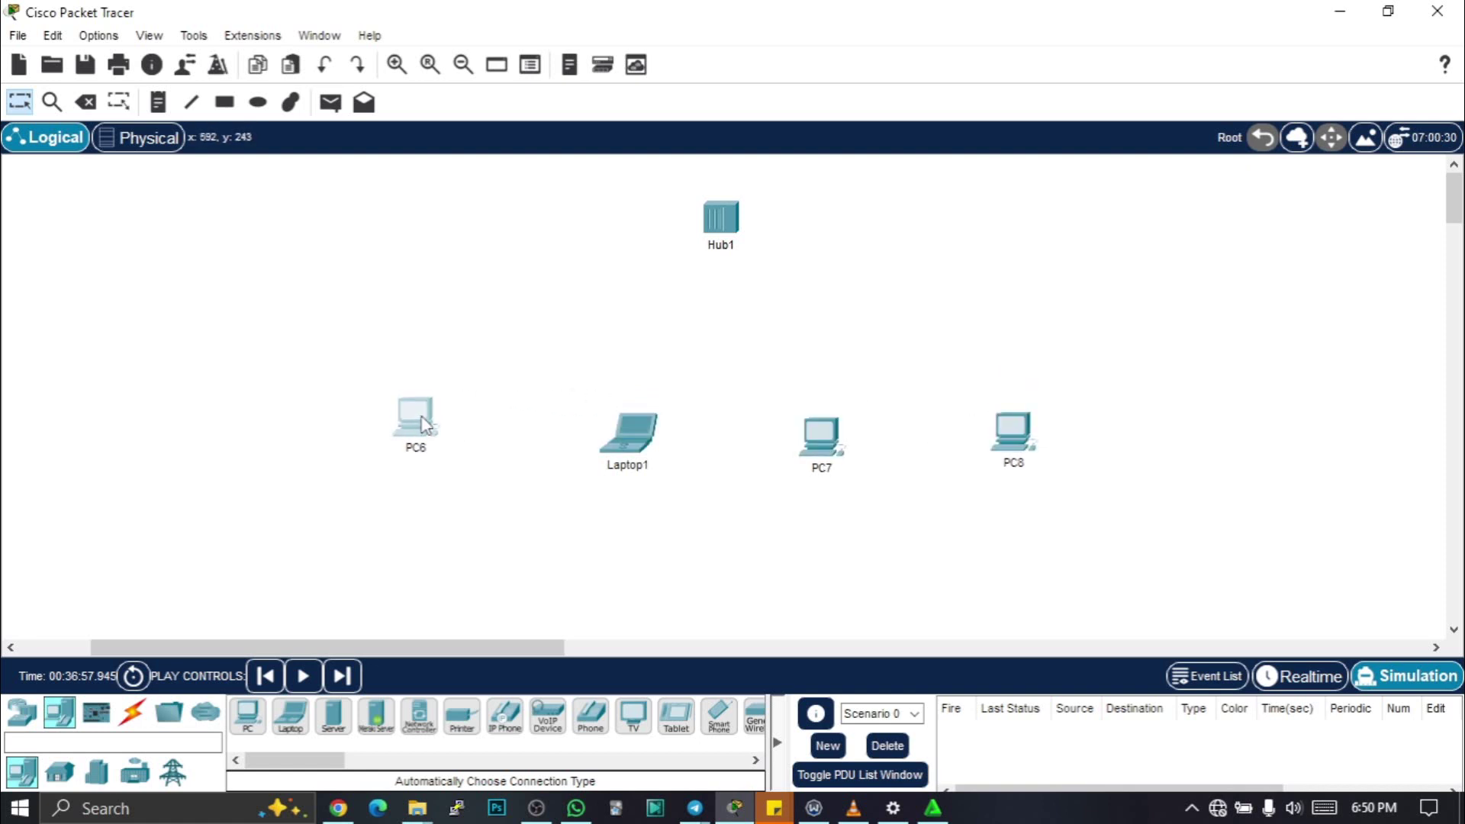
left_click(133, 715)
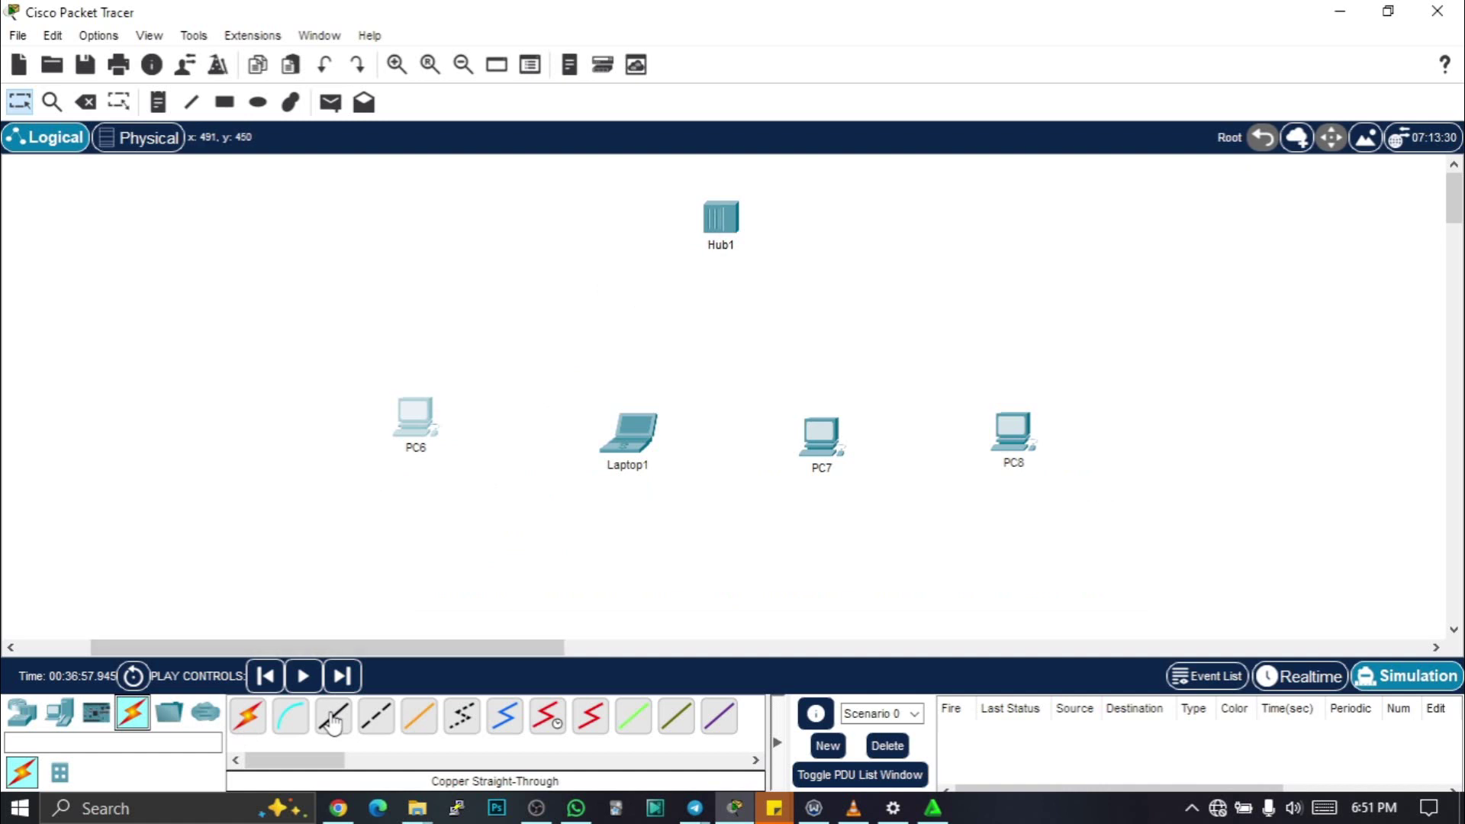
Step: Cable PC6 to Hub1 FastEthernet0 and Laptop1 to Hub1 FastEthernet2 with copper straight-through
left_click(331, 717)
left_click(418, 431)
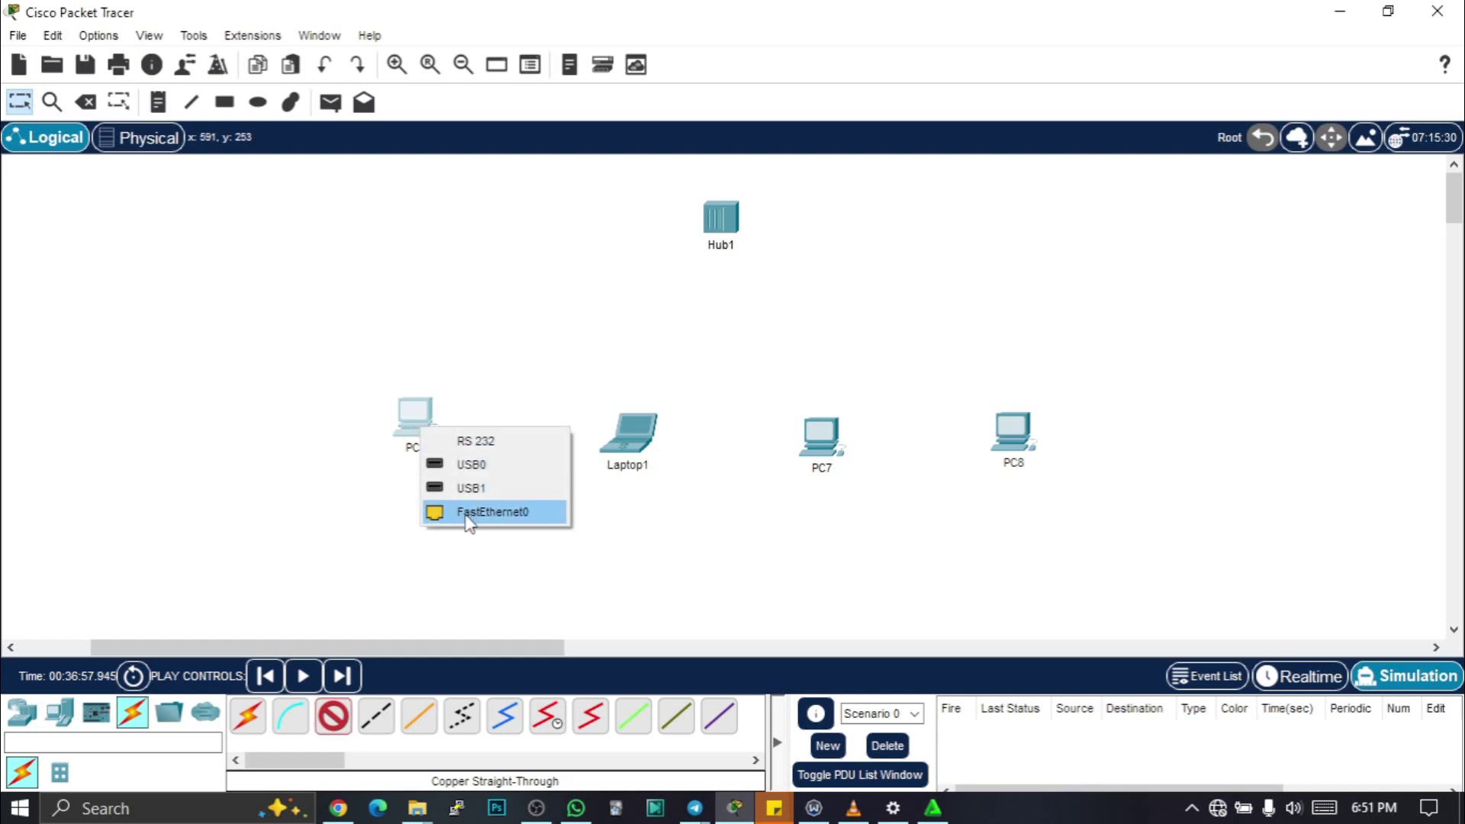
left_click(471, 512)
left_click(717, 219)
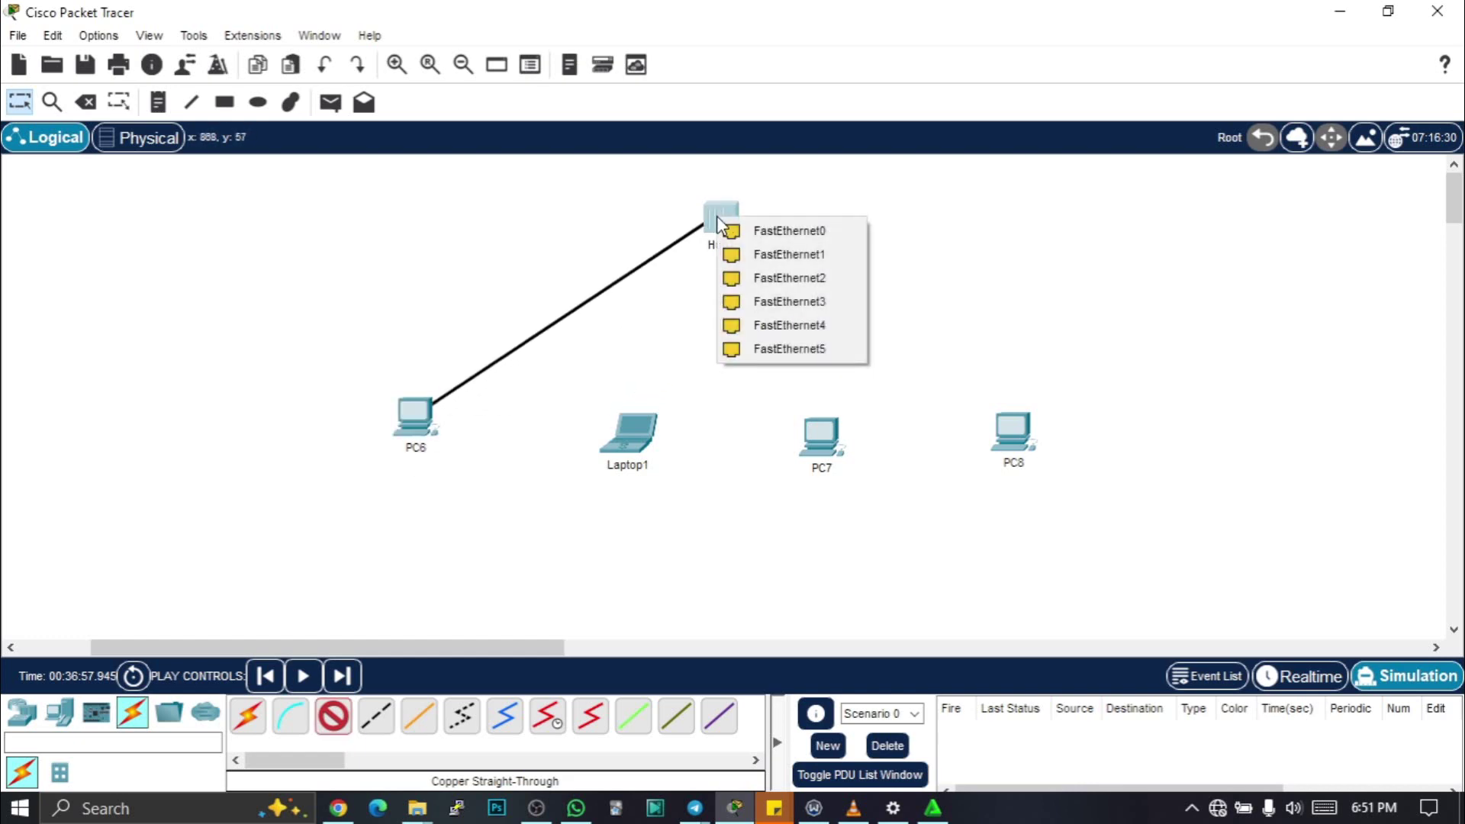
left_click(763, 230)
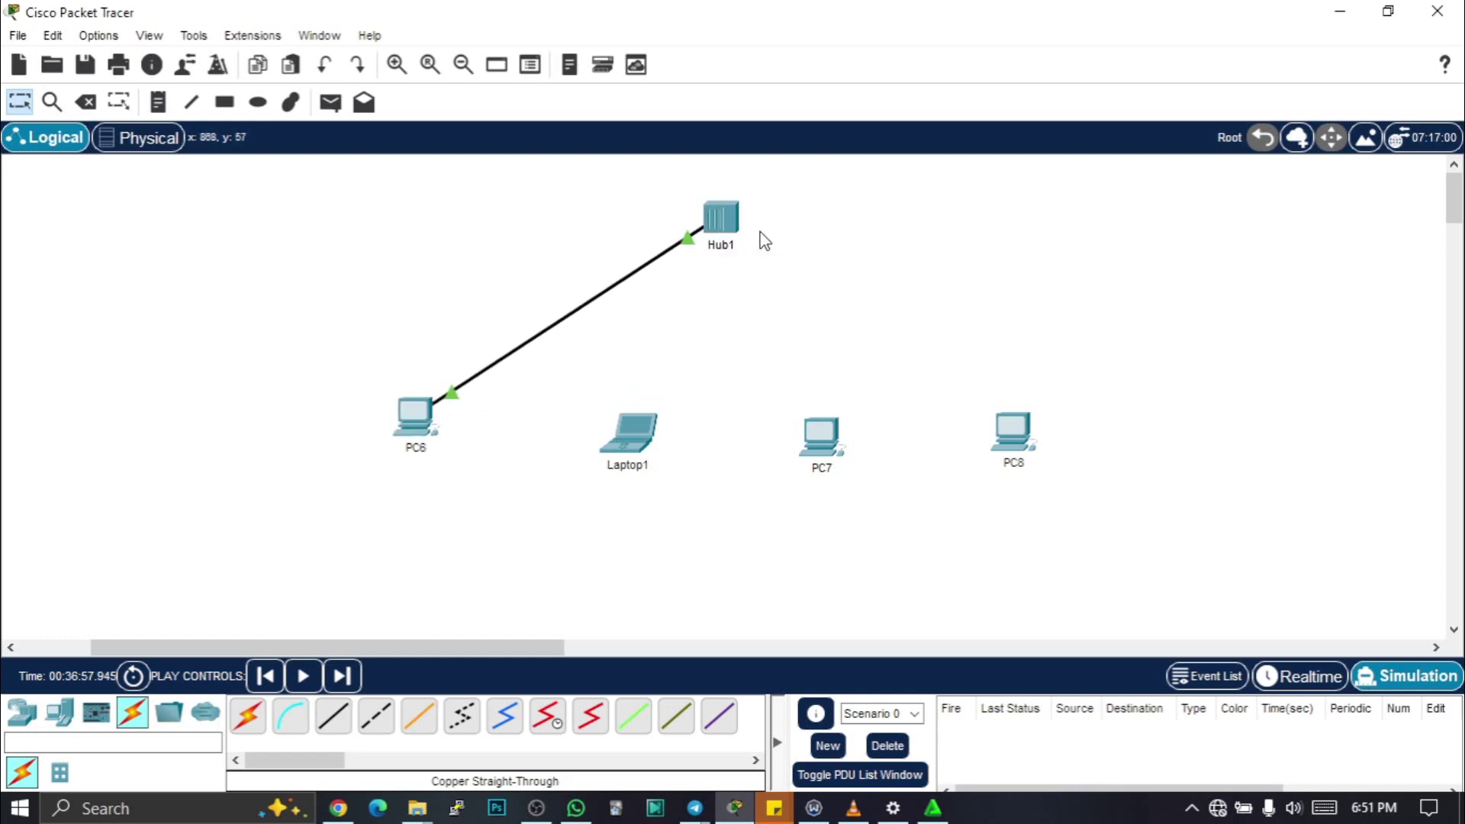
left_click(331, 717)
left_click(648, 440)
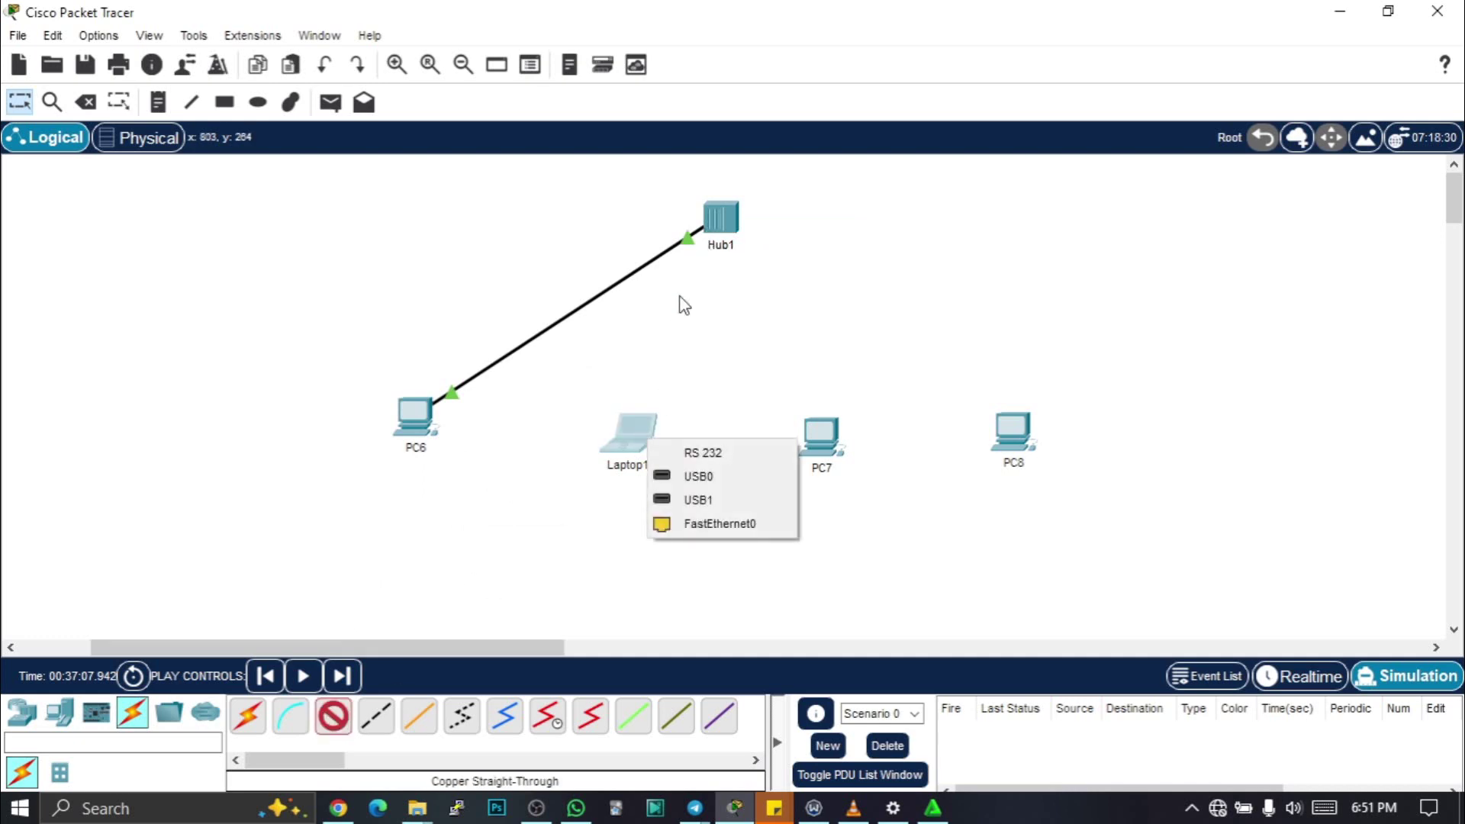
left_click(681, 520)
left_click(720, 225)
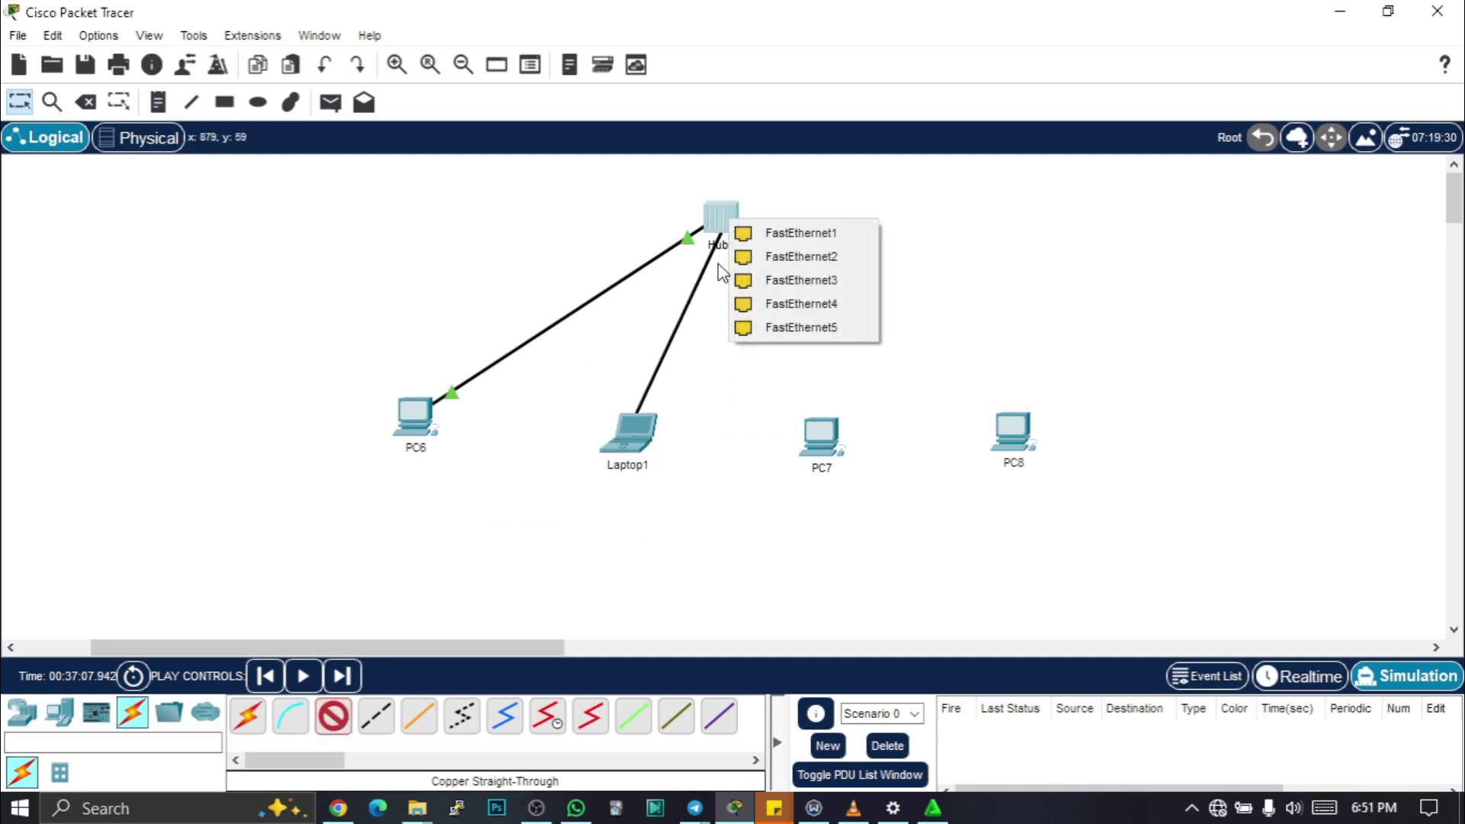
left_click(767, 259)
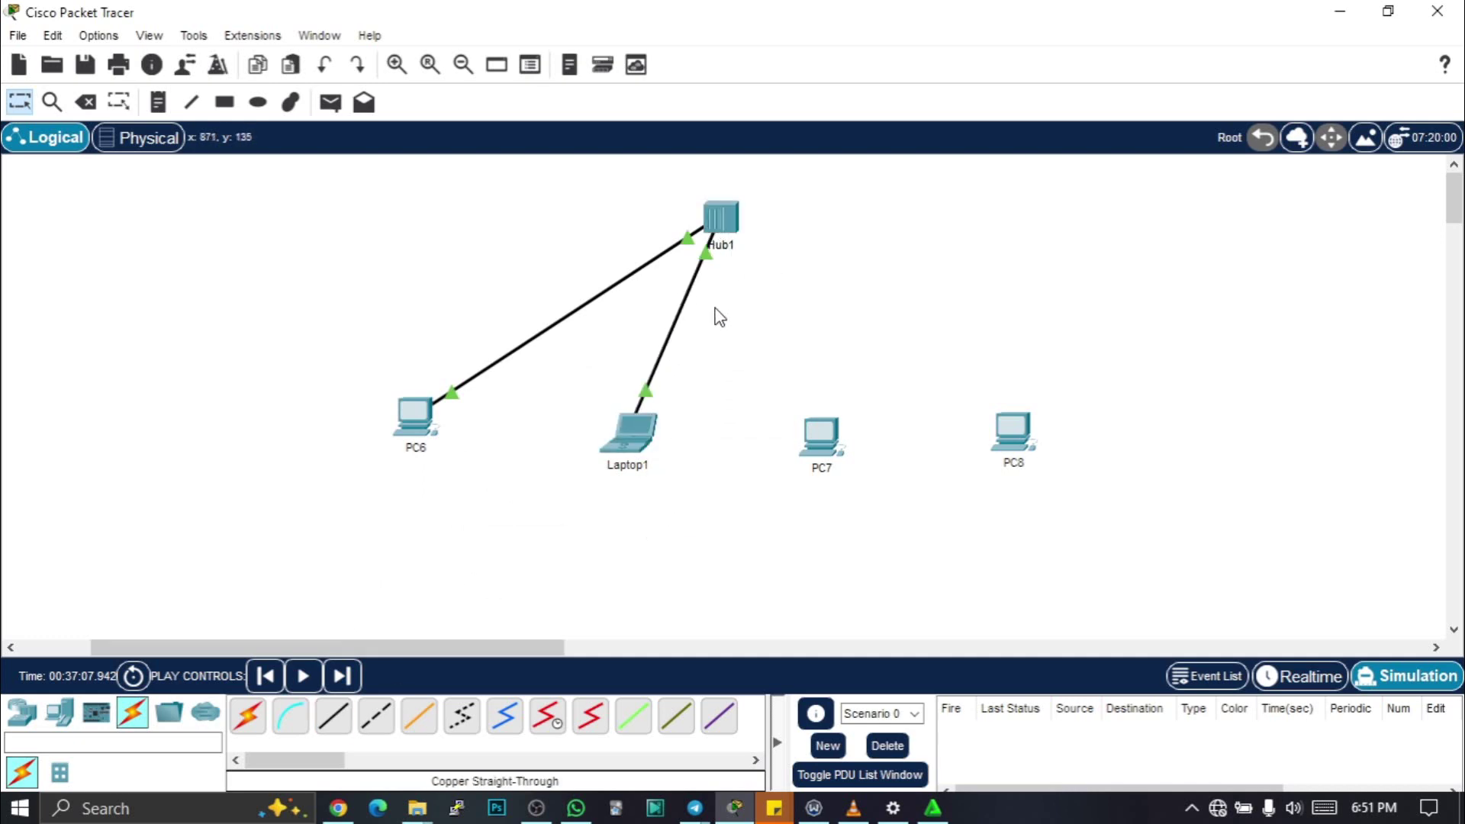
Step: Cable PC7 to Hub1 FastEthernet4 and PC8's FastEthernet0 to Hub1 FastEthernet5
left_click(333, 716)
left_click(824, 434)
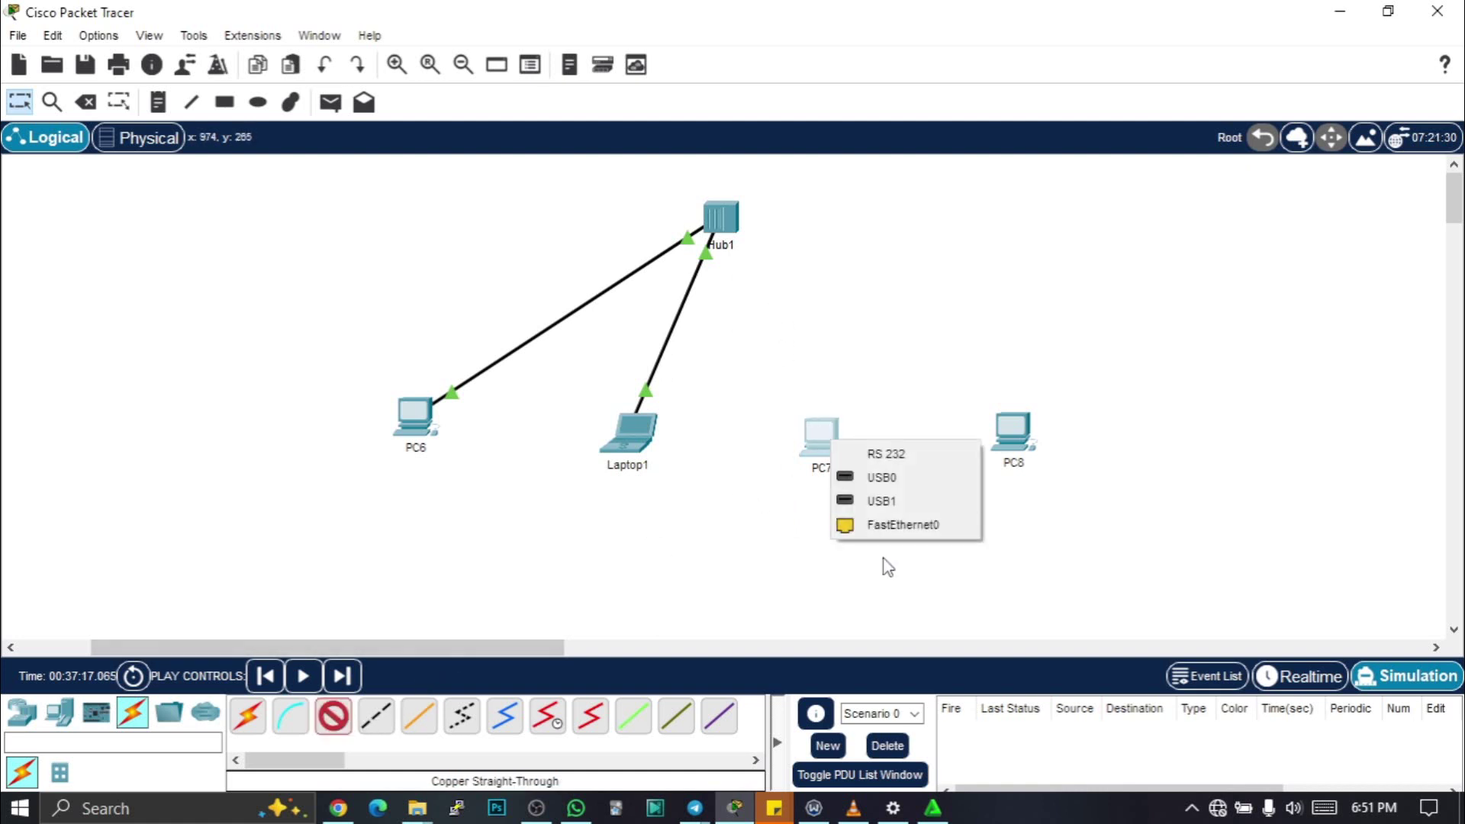
left_click(885, 525)
left_click(733, 229)
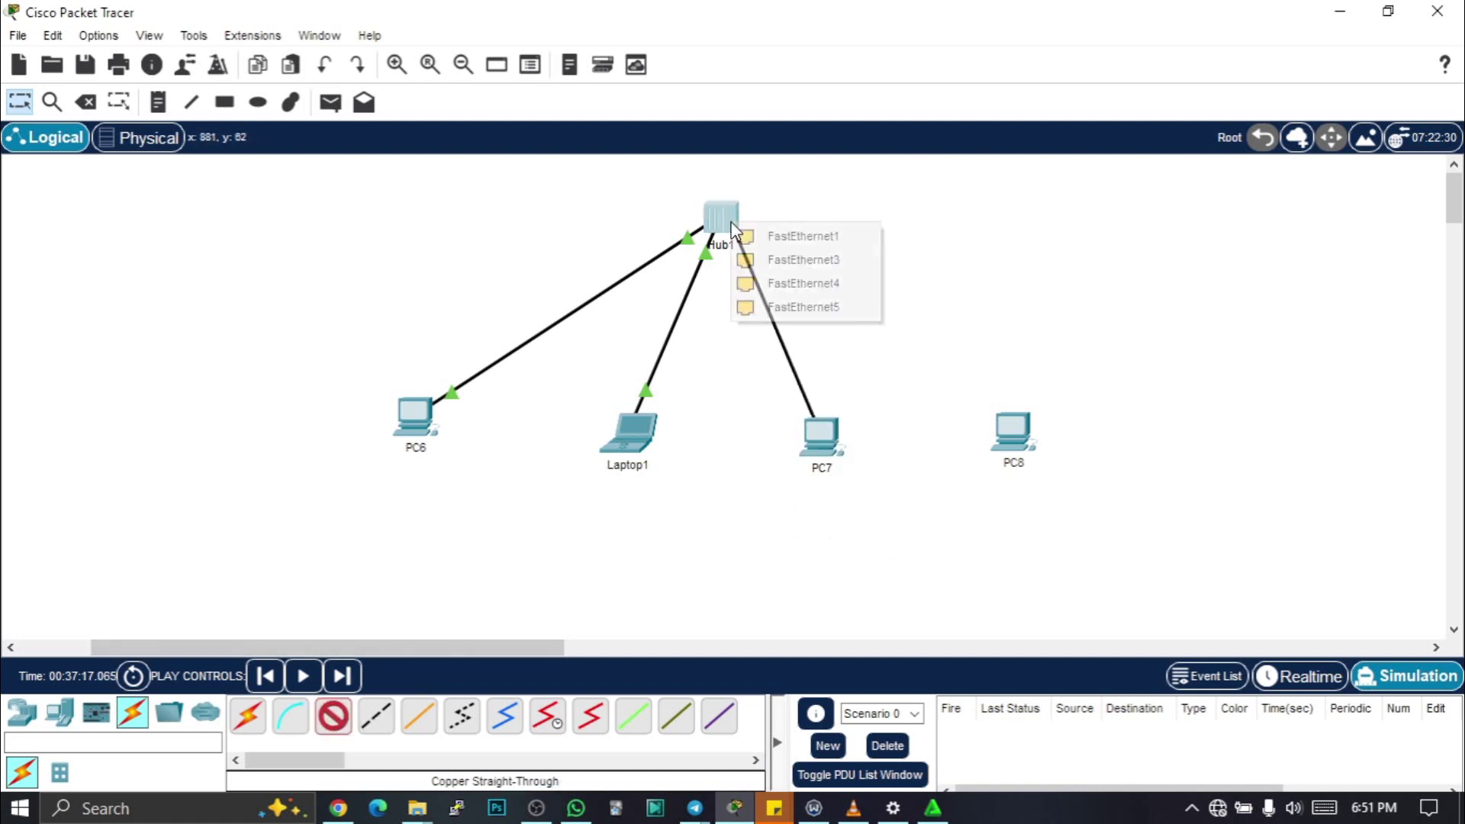
left_click(784, 286)
left_click(333, 716)
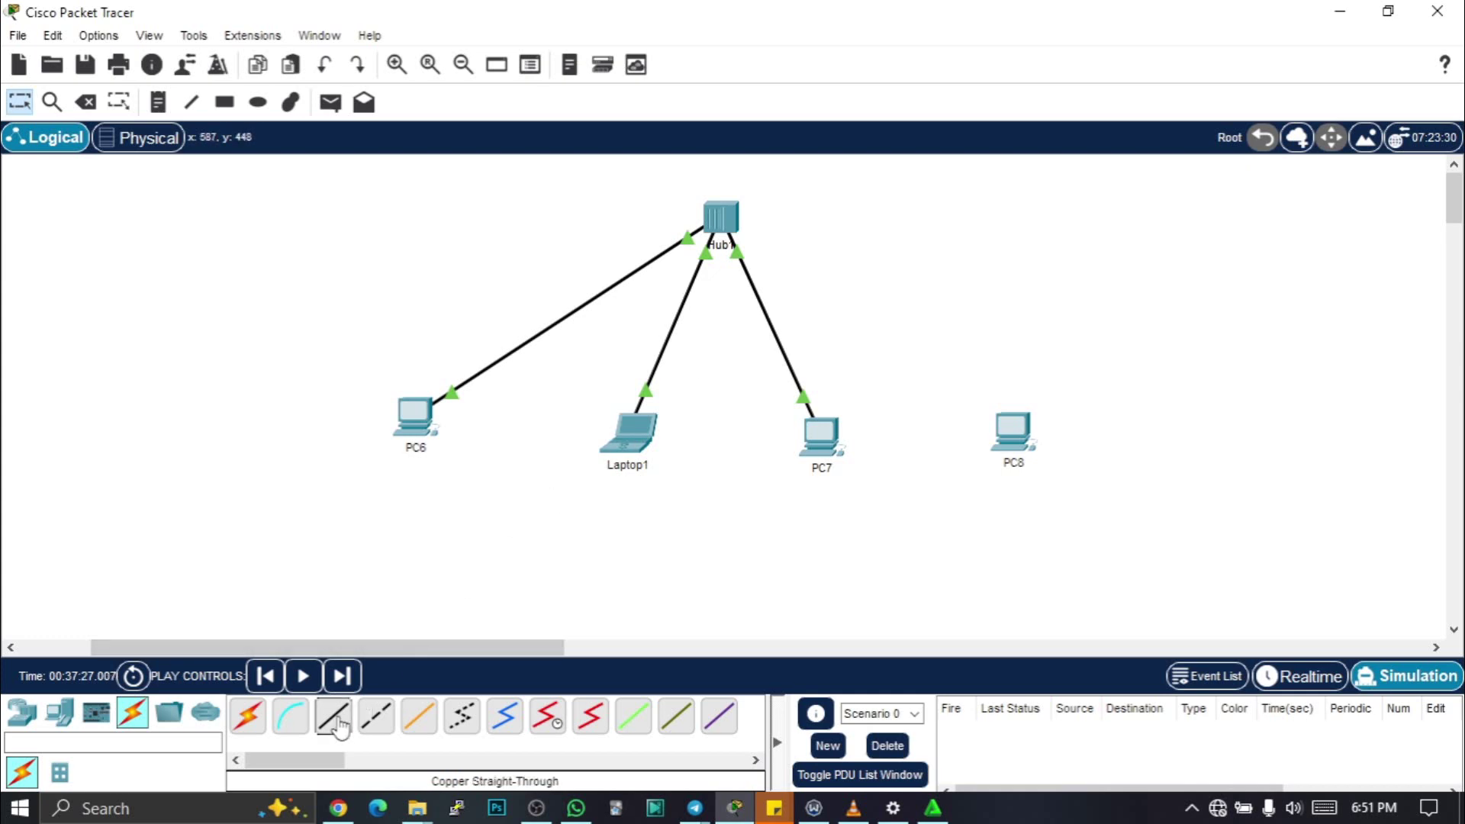
left_click(1017, 432)
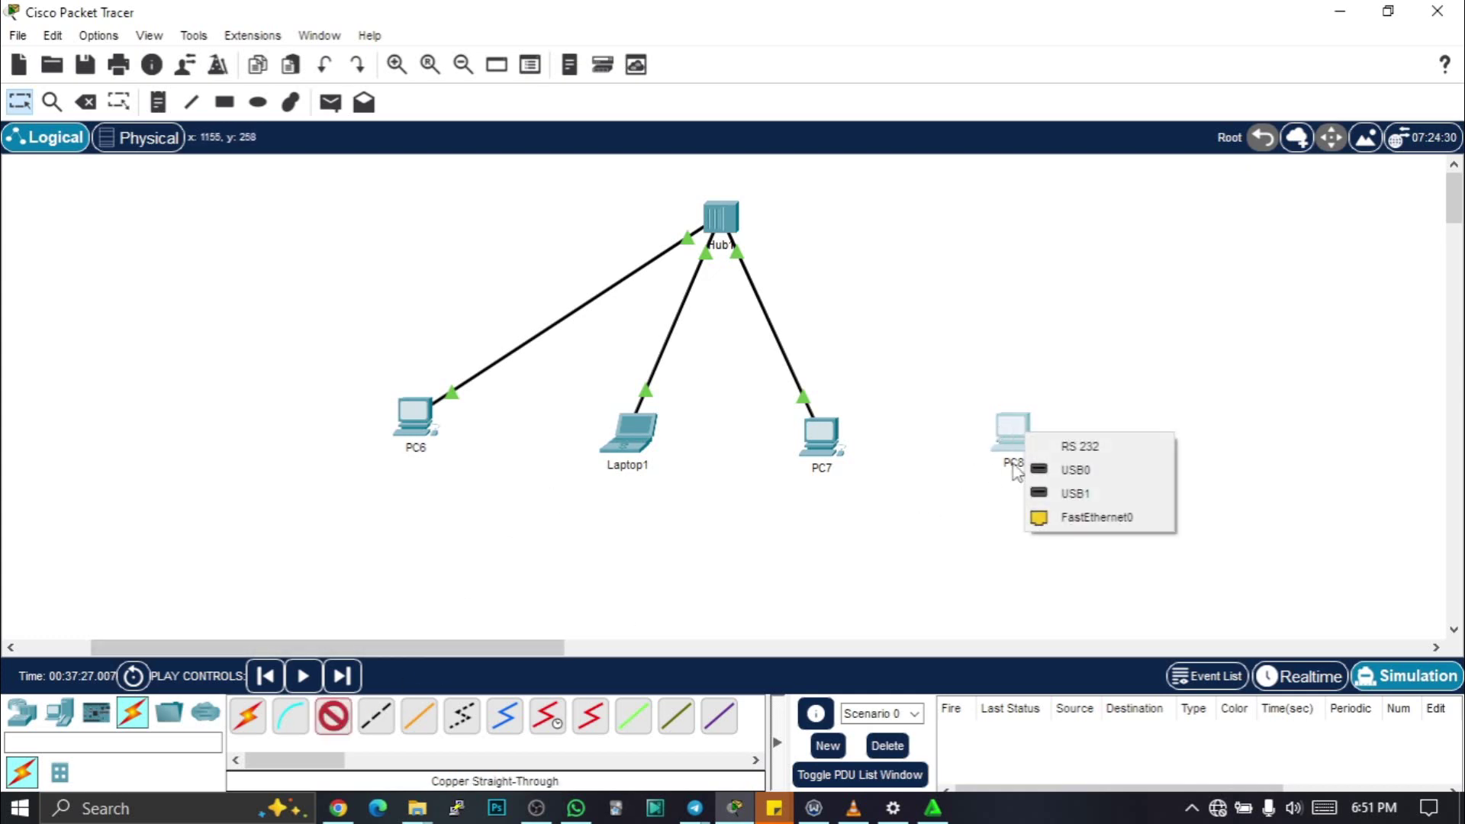
left_click(1057, 517)
left_click(720, 216)
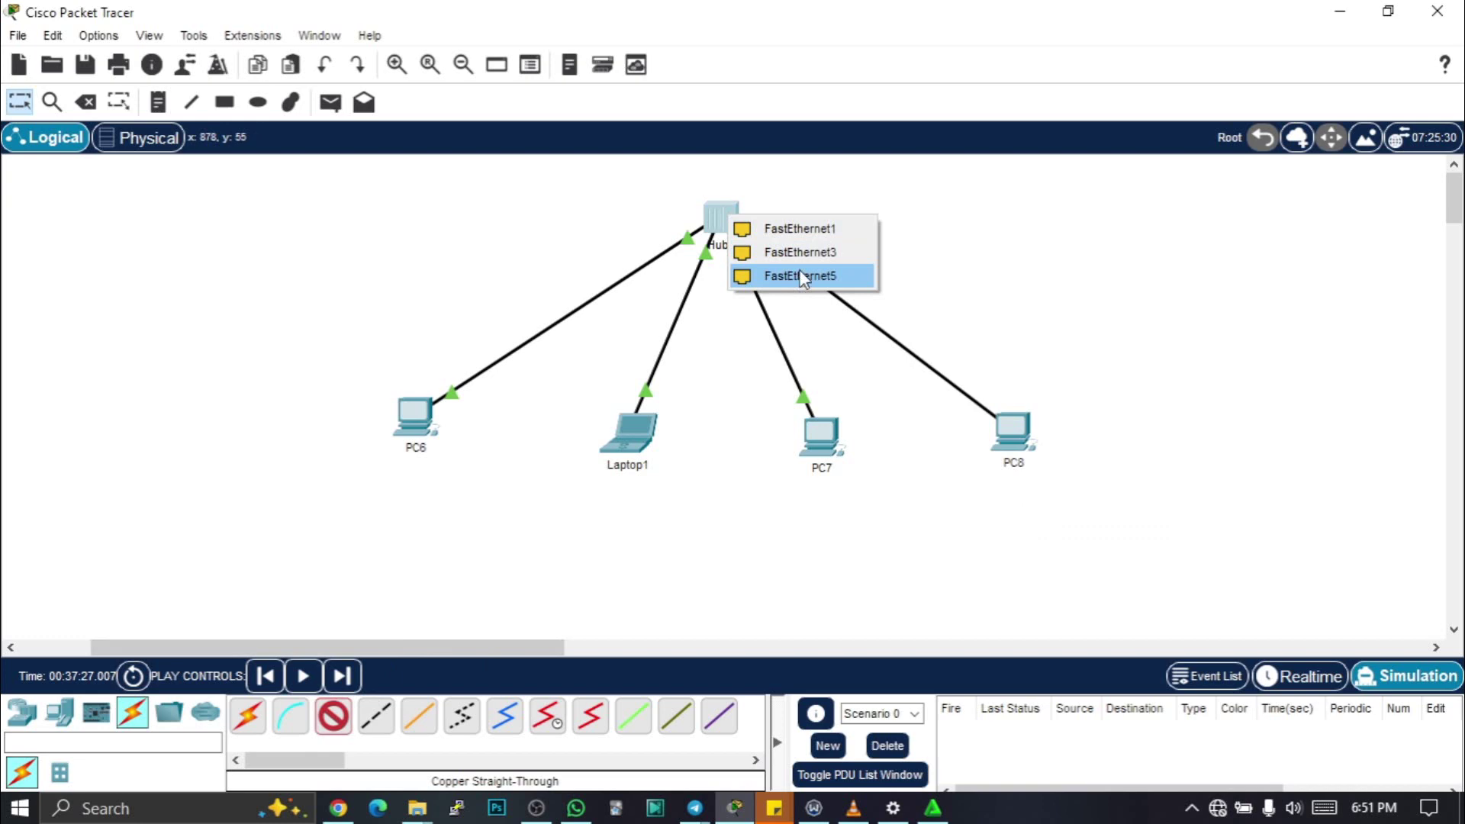
left_click(807, 276)
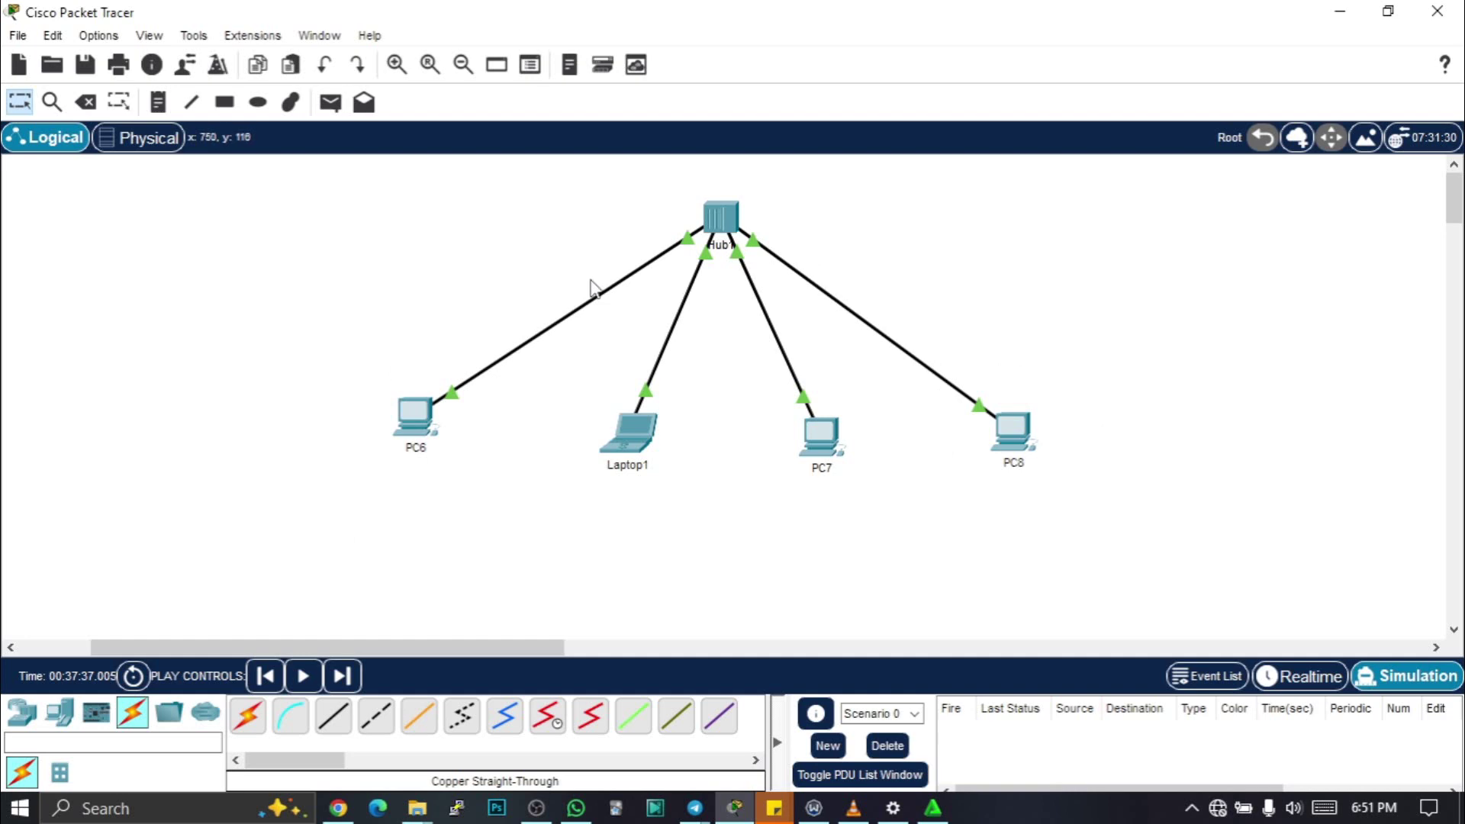
Step: Add a '10.10.10.0/8' network note above and left of PC6
left_click(157, 107)
left_click(353, 314)
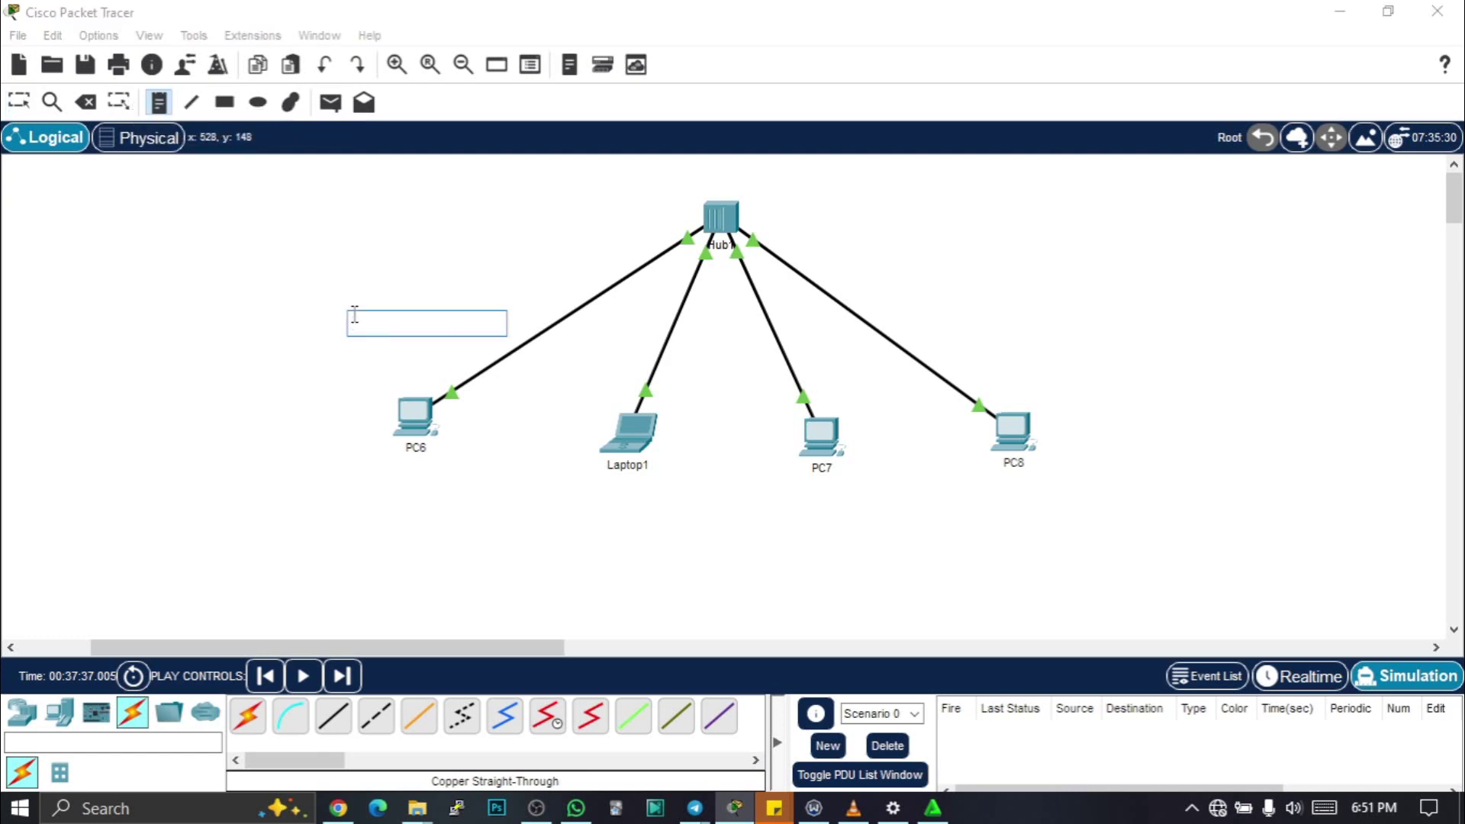
type("10")
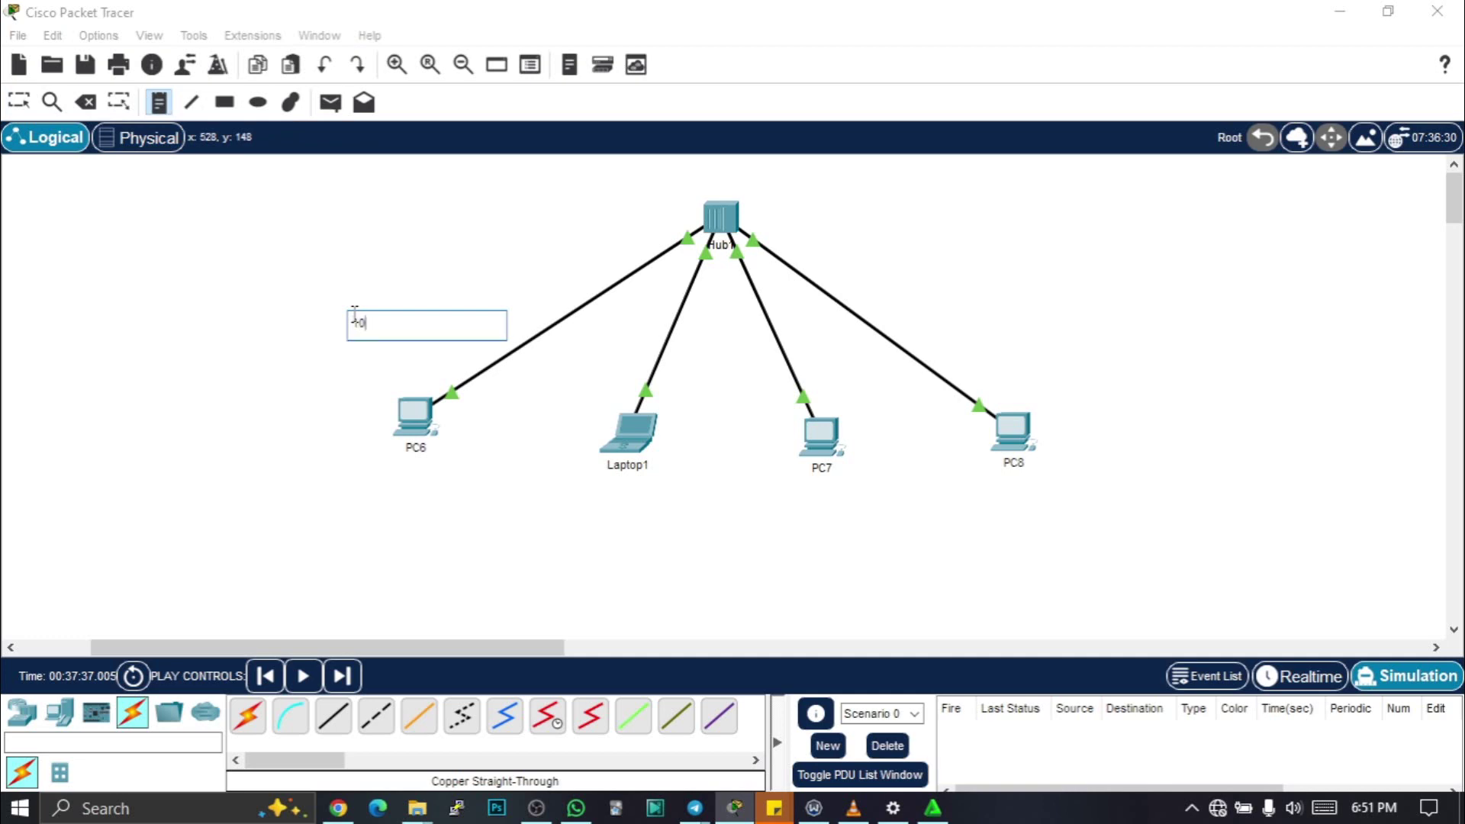
type(".10.10.0/8")
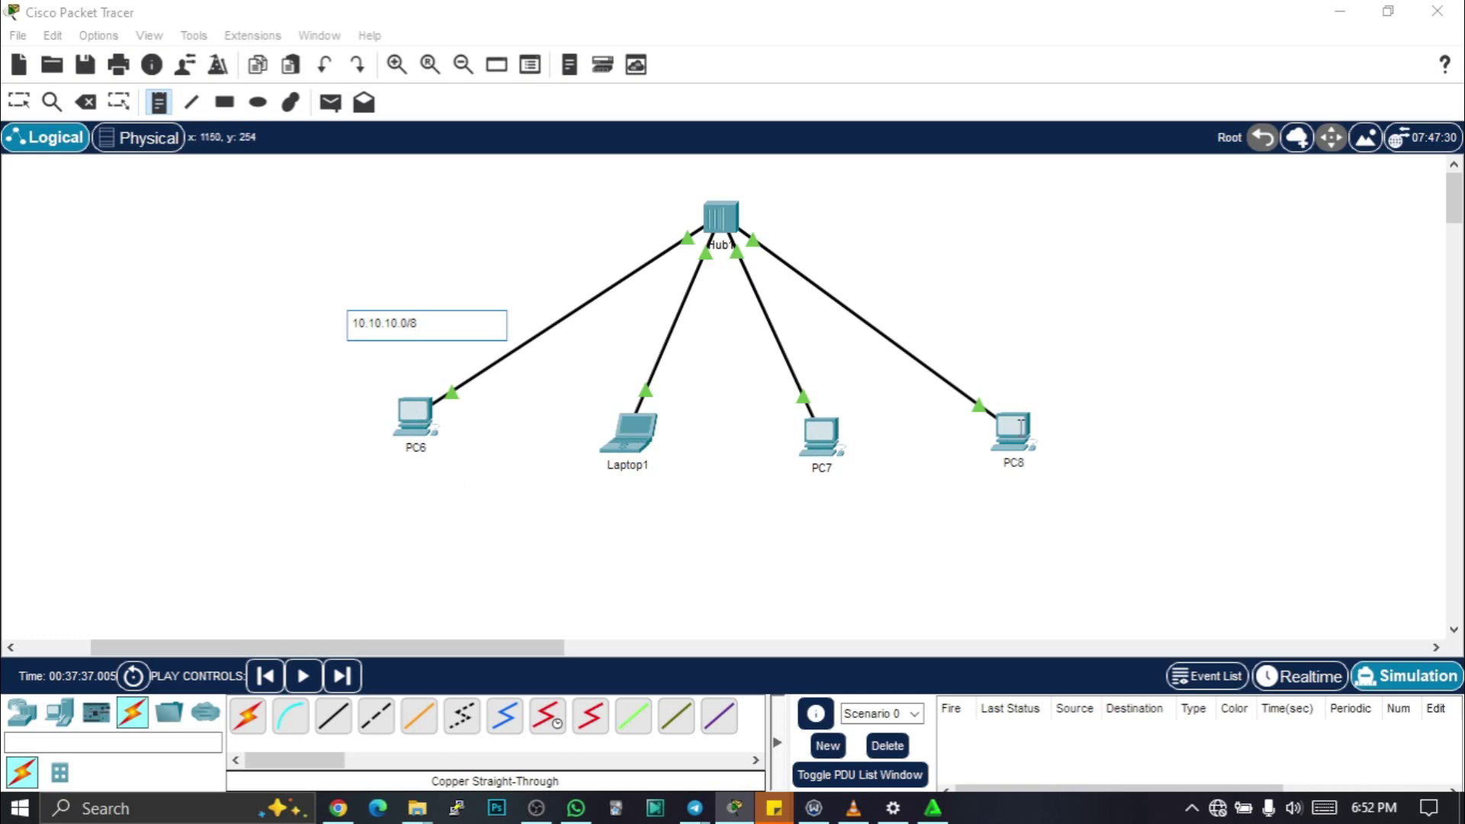
left_click(376, 364)
Step: Label PC6, Laptop1, PC7 and PC8 with host notes .1, .2, .3 and .4
left_click(430, 325)
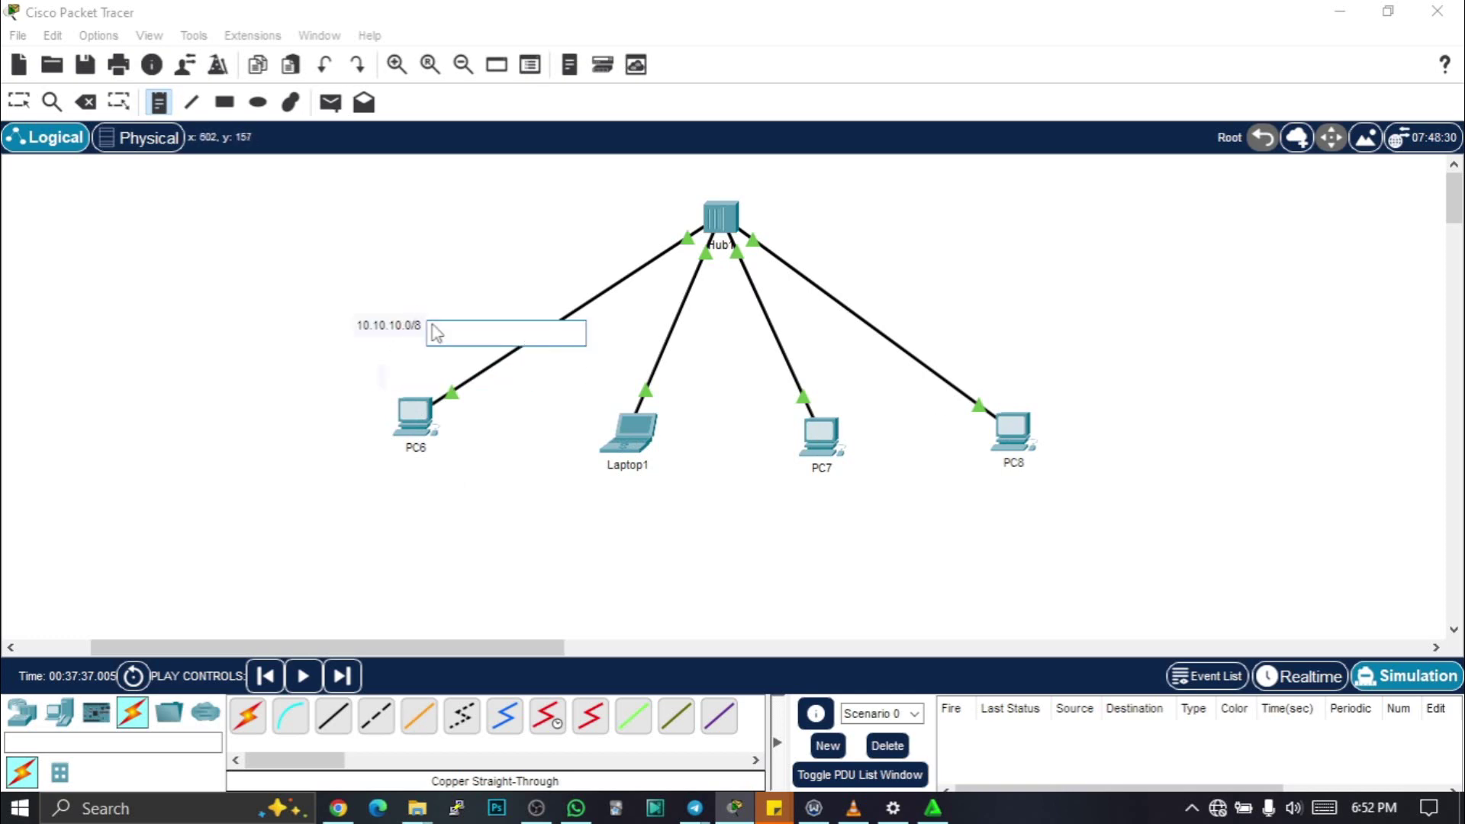
left_click(403, 318)
left_click(401, 462)
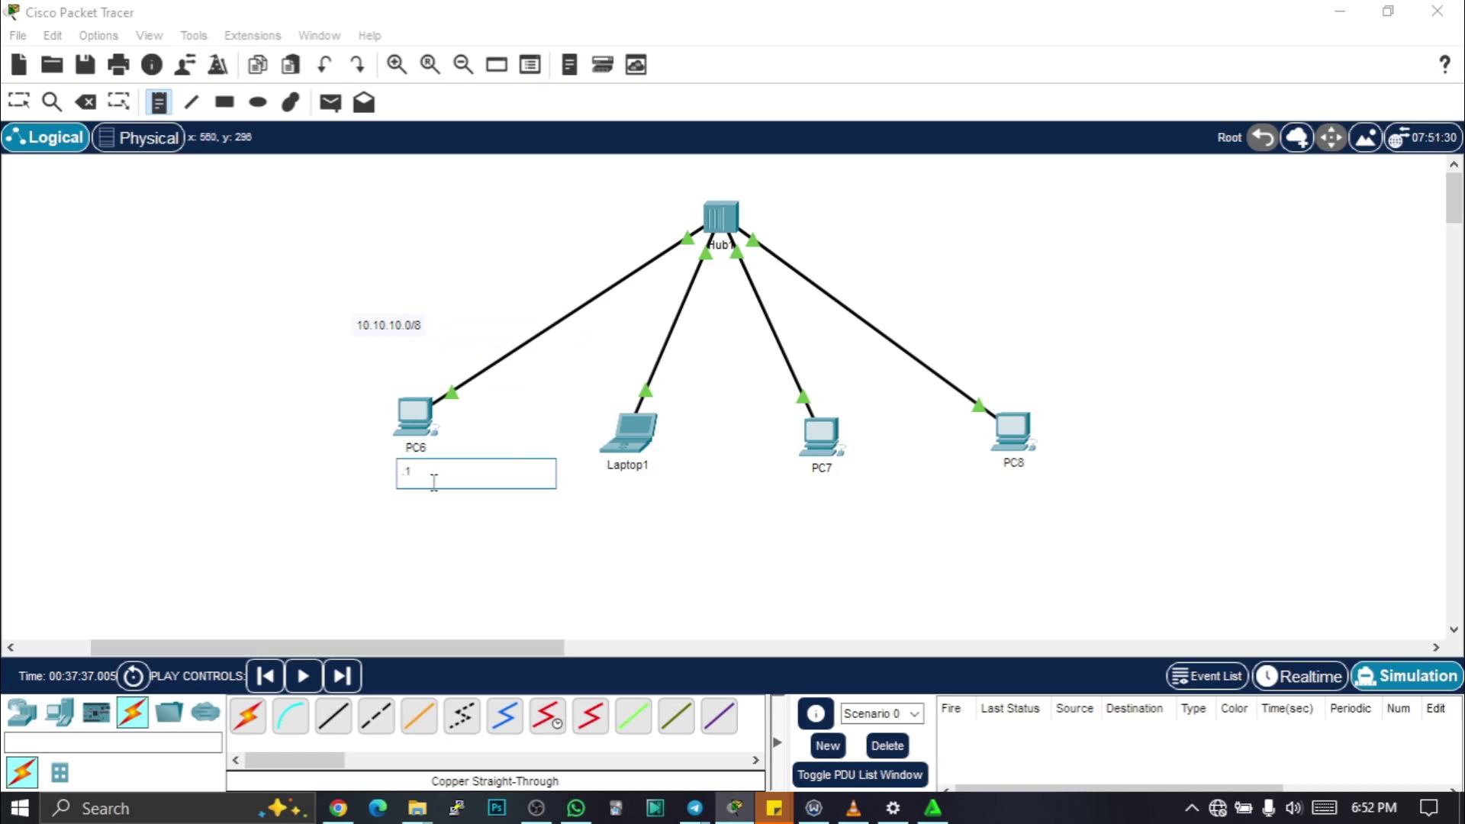
left_click(613, 482)
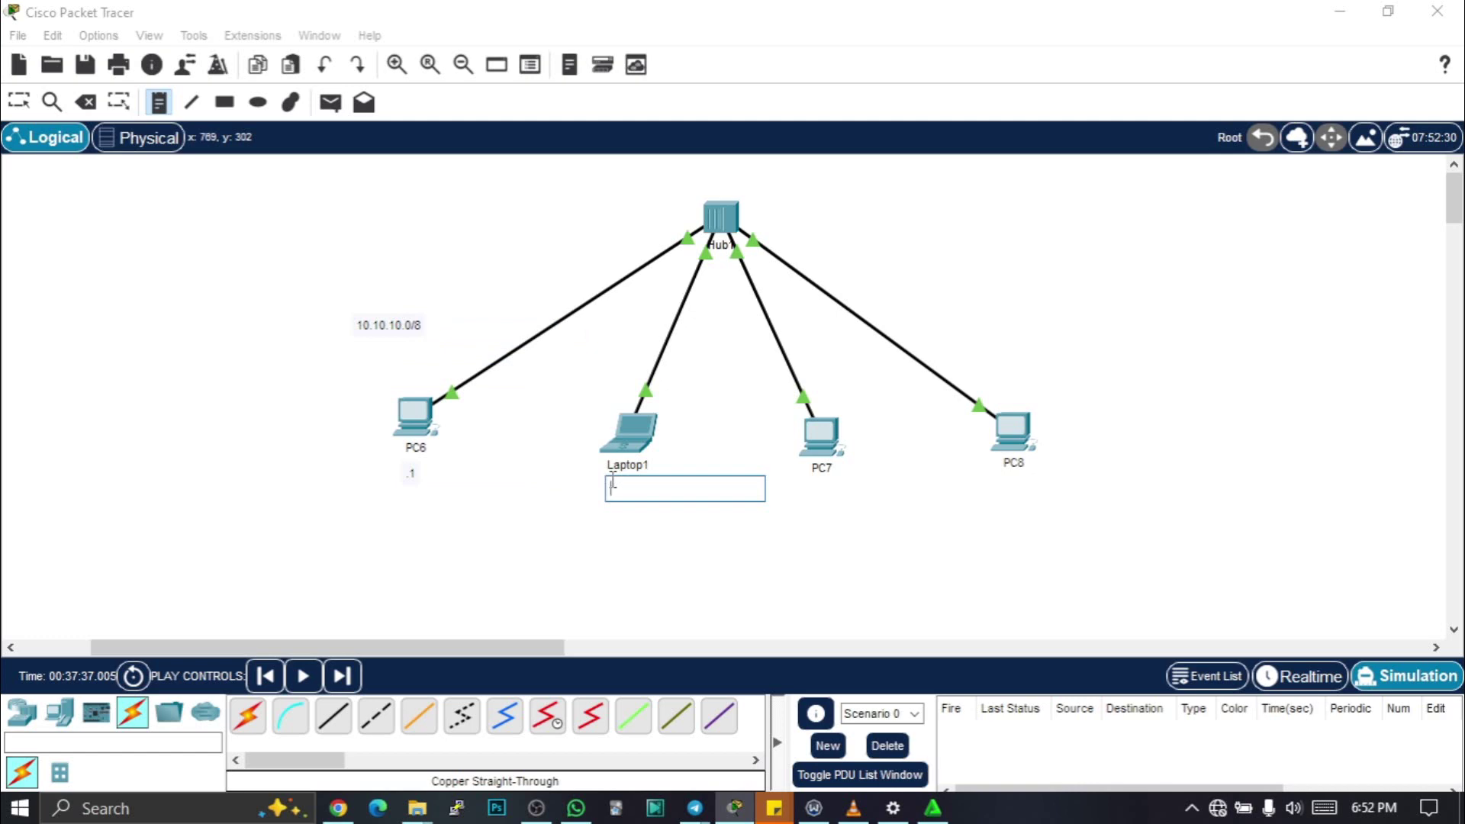
type(".2")
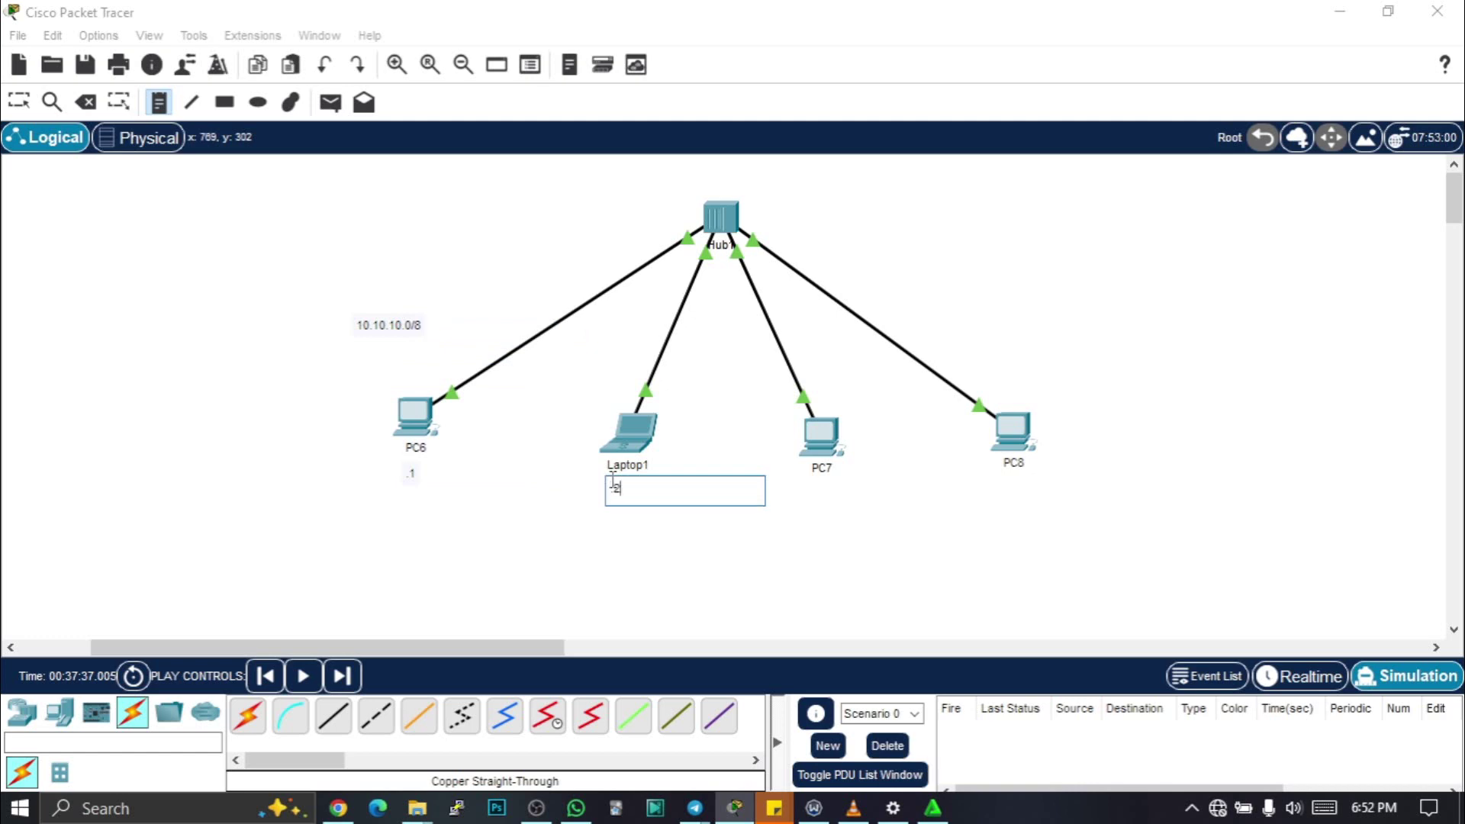
left_click(821, 484)
type(".3")
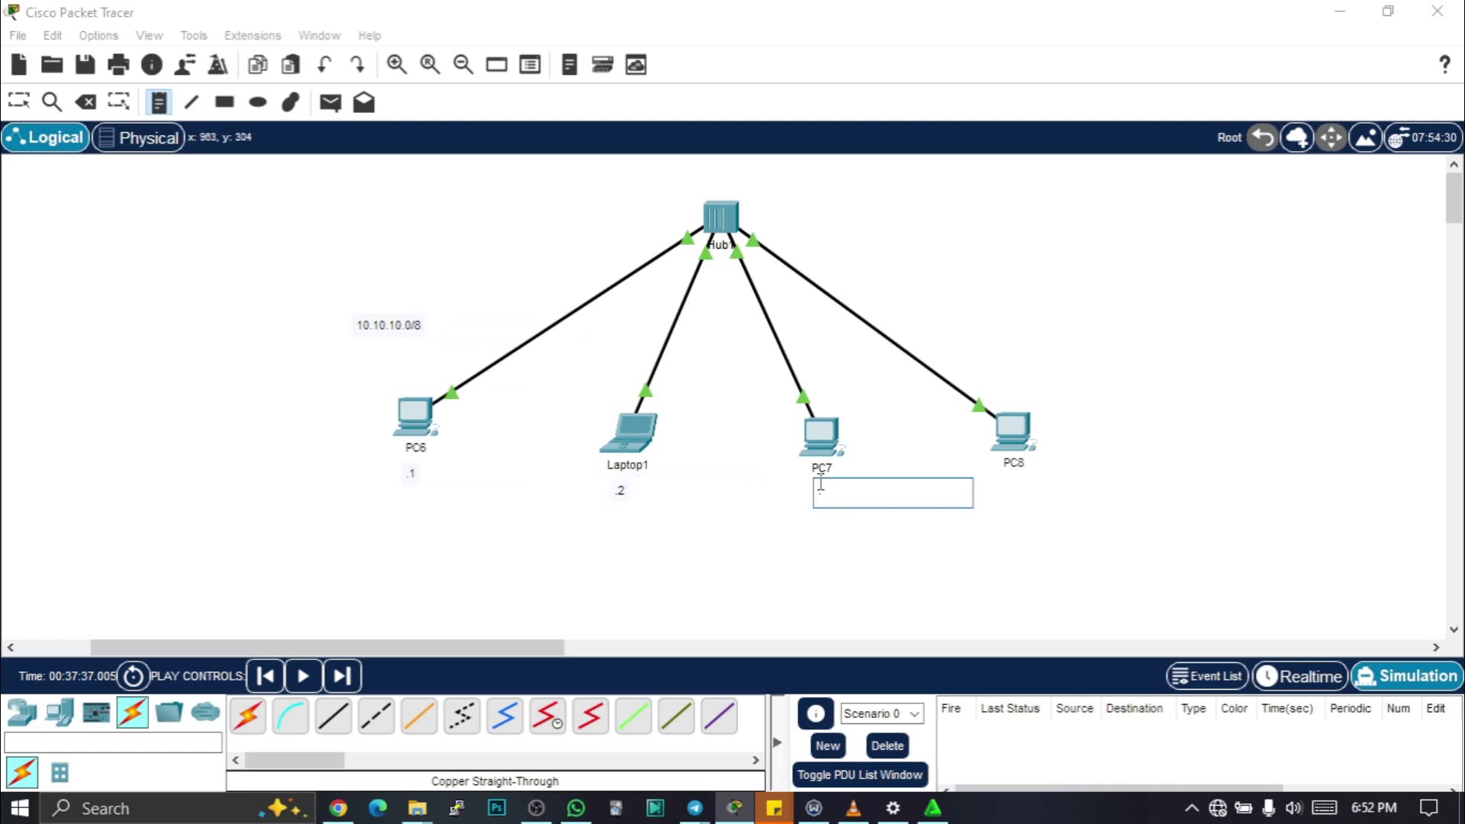
left_click(1016, 487)
type(".4")
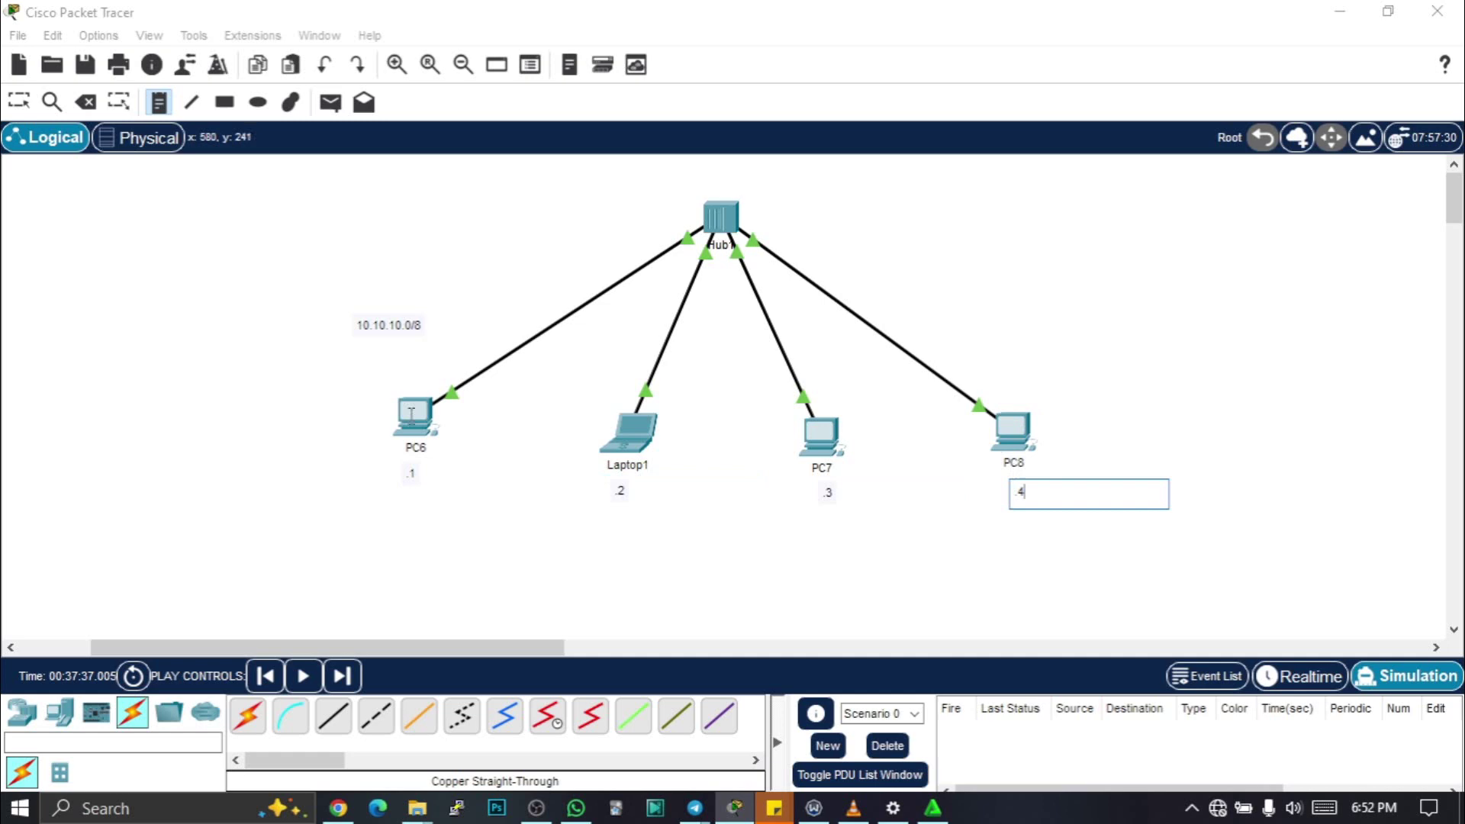
Step: Finish PC8's .4 label, then give PC6 static IPv4 10.10.10.1 with mask 255.0.0.0
left_click(418, 420)
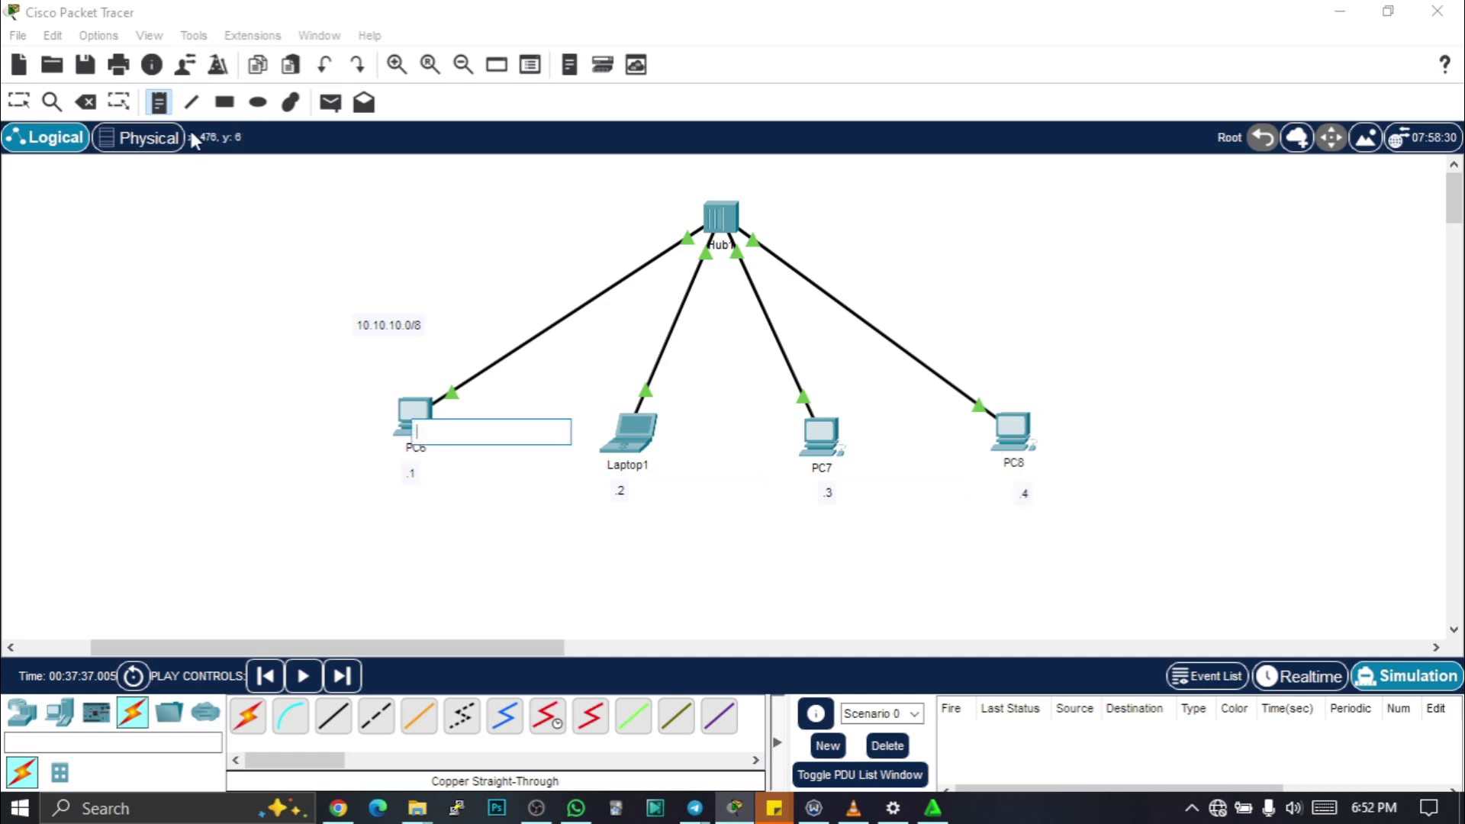
left_click(19, 102)
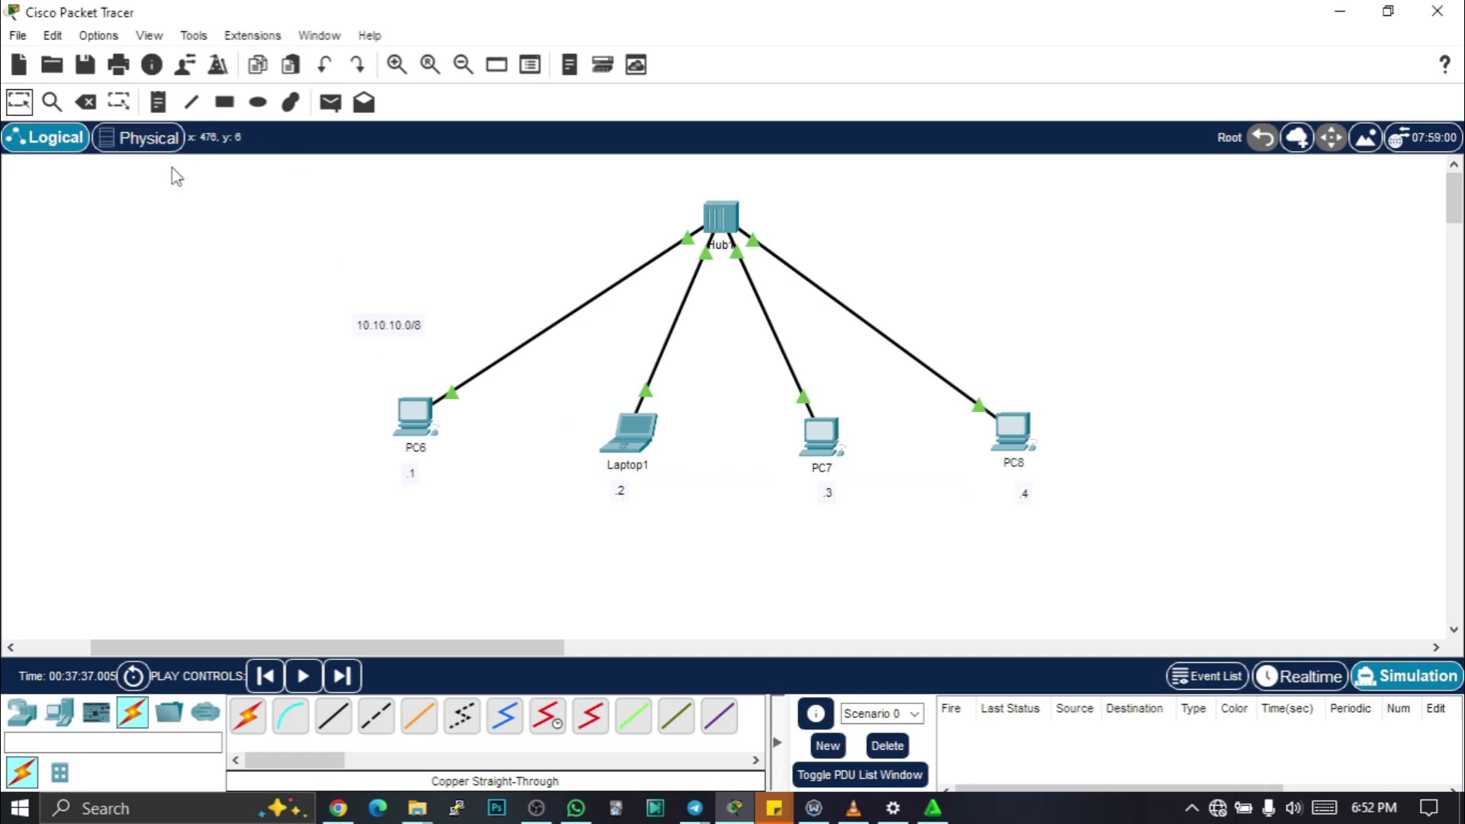
left_click(417, 428)
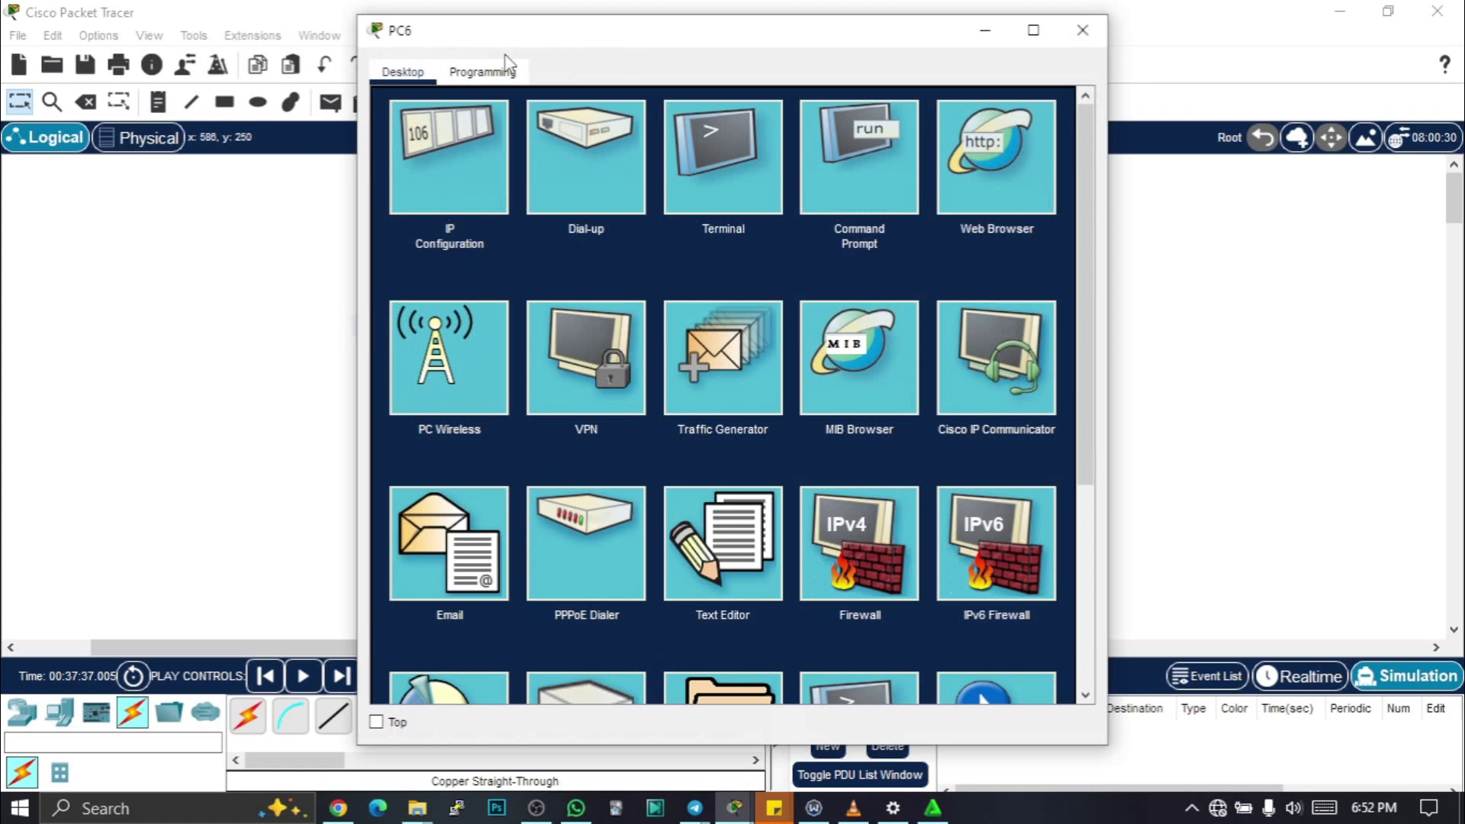
left_click_drag(506, 38, 681, 50)
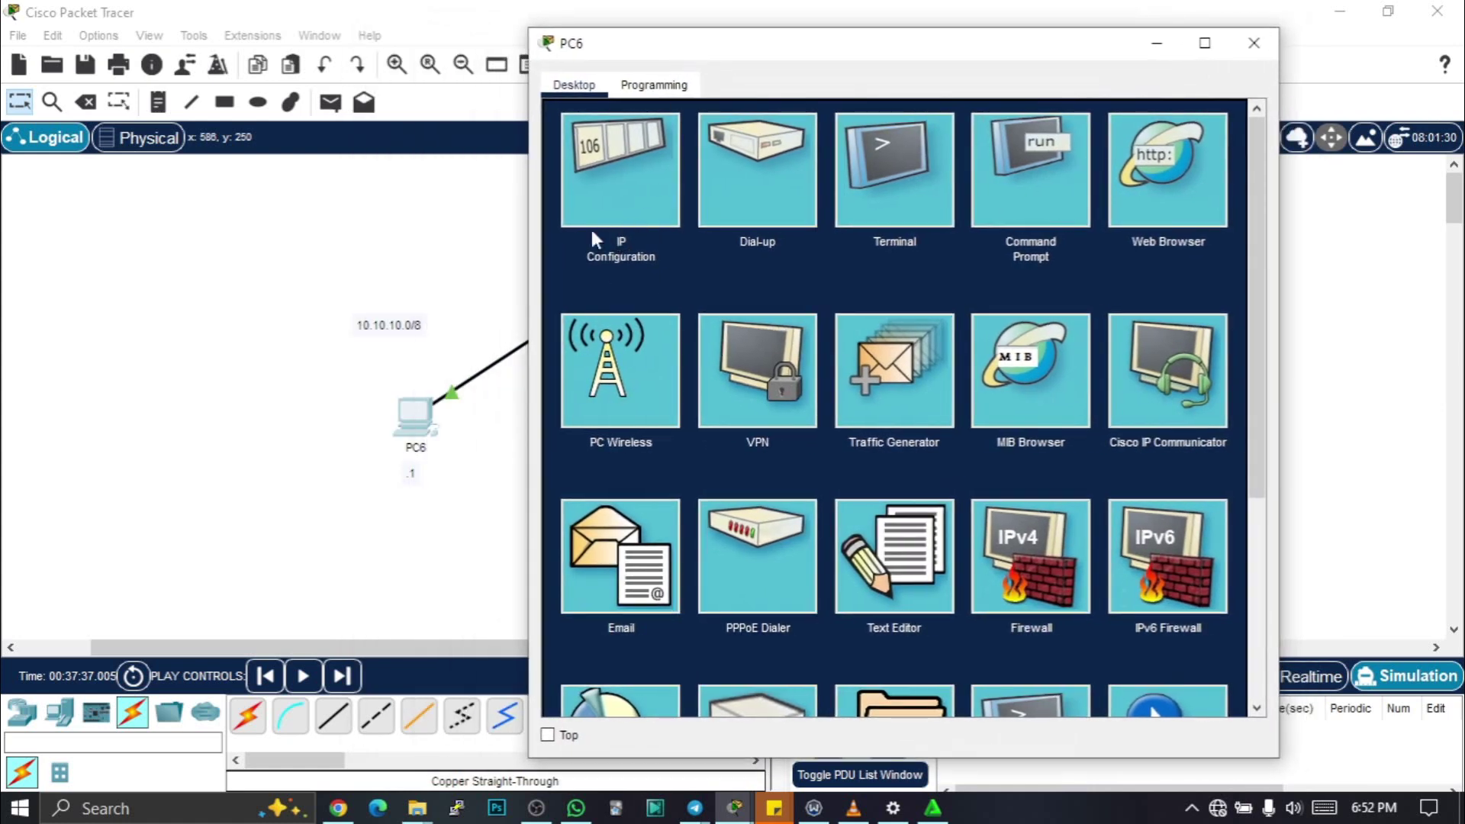
left_click(629, 162)
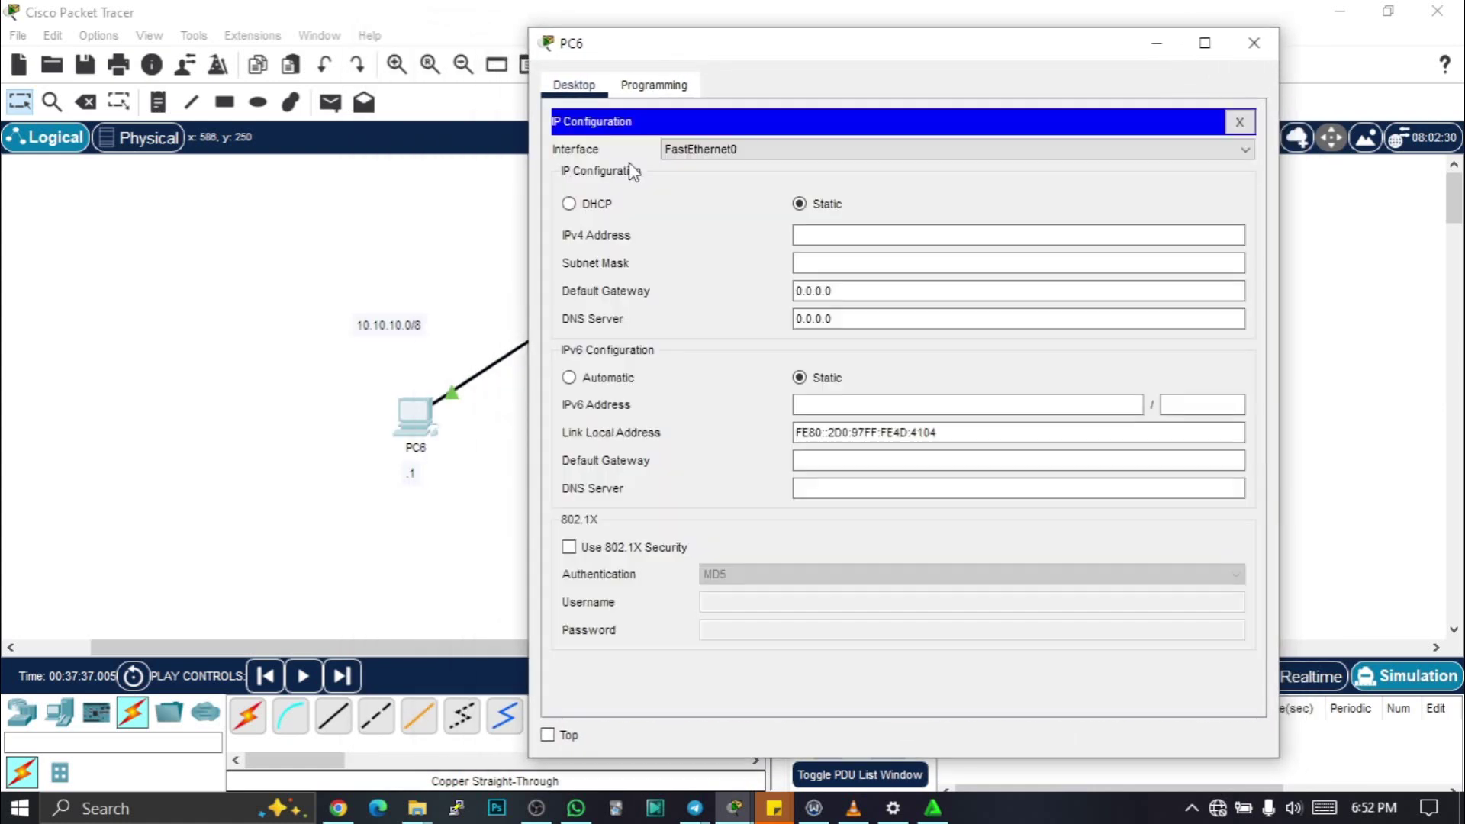
left_click(820, 232)
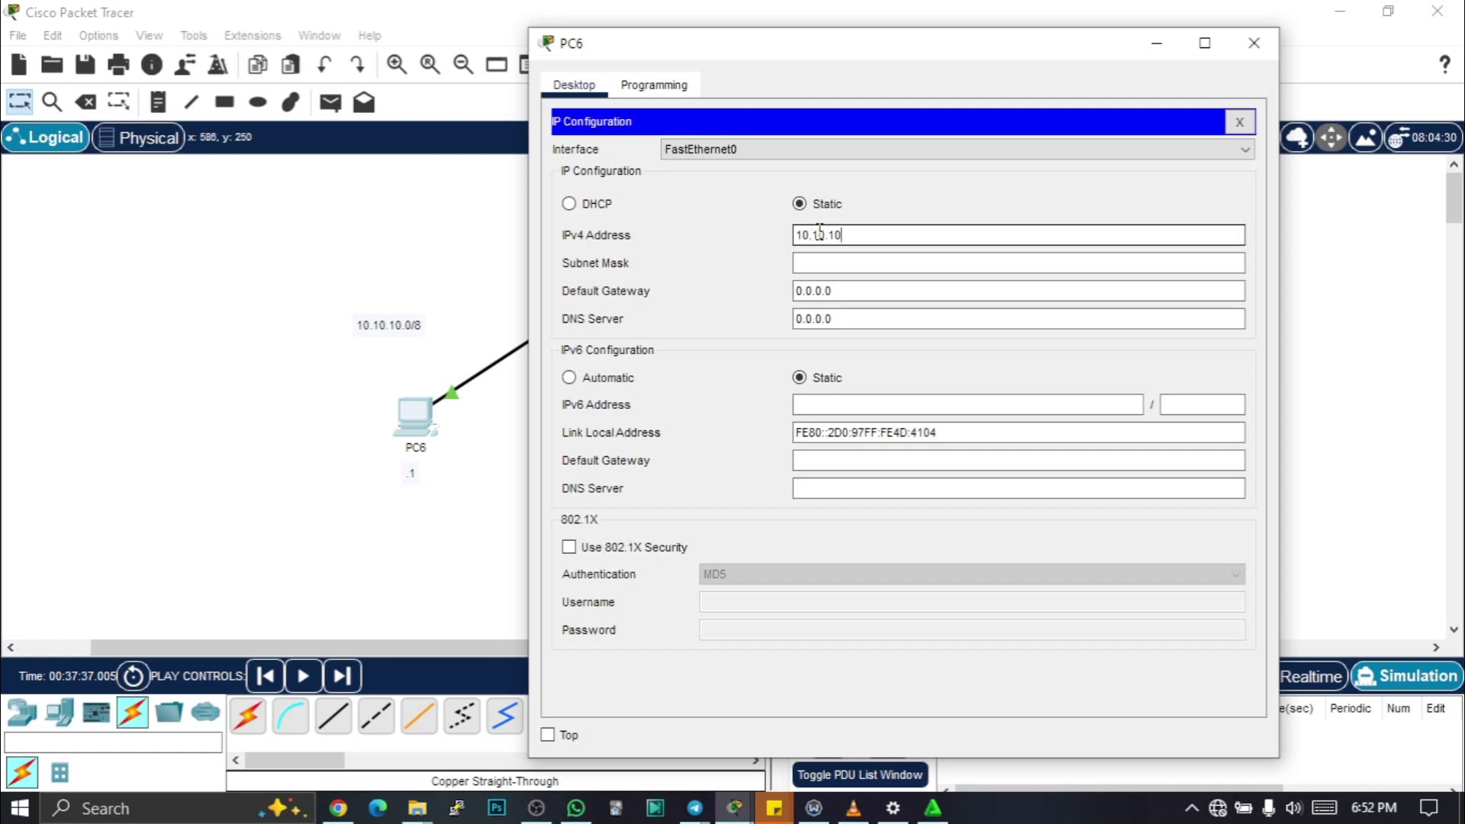
left_click(864, 271)
left_click(864, 272)
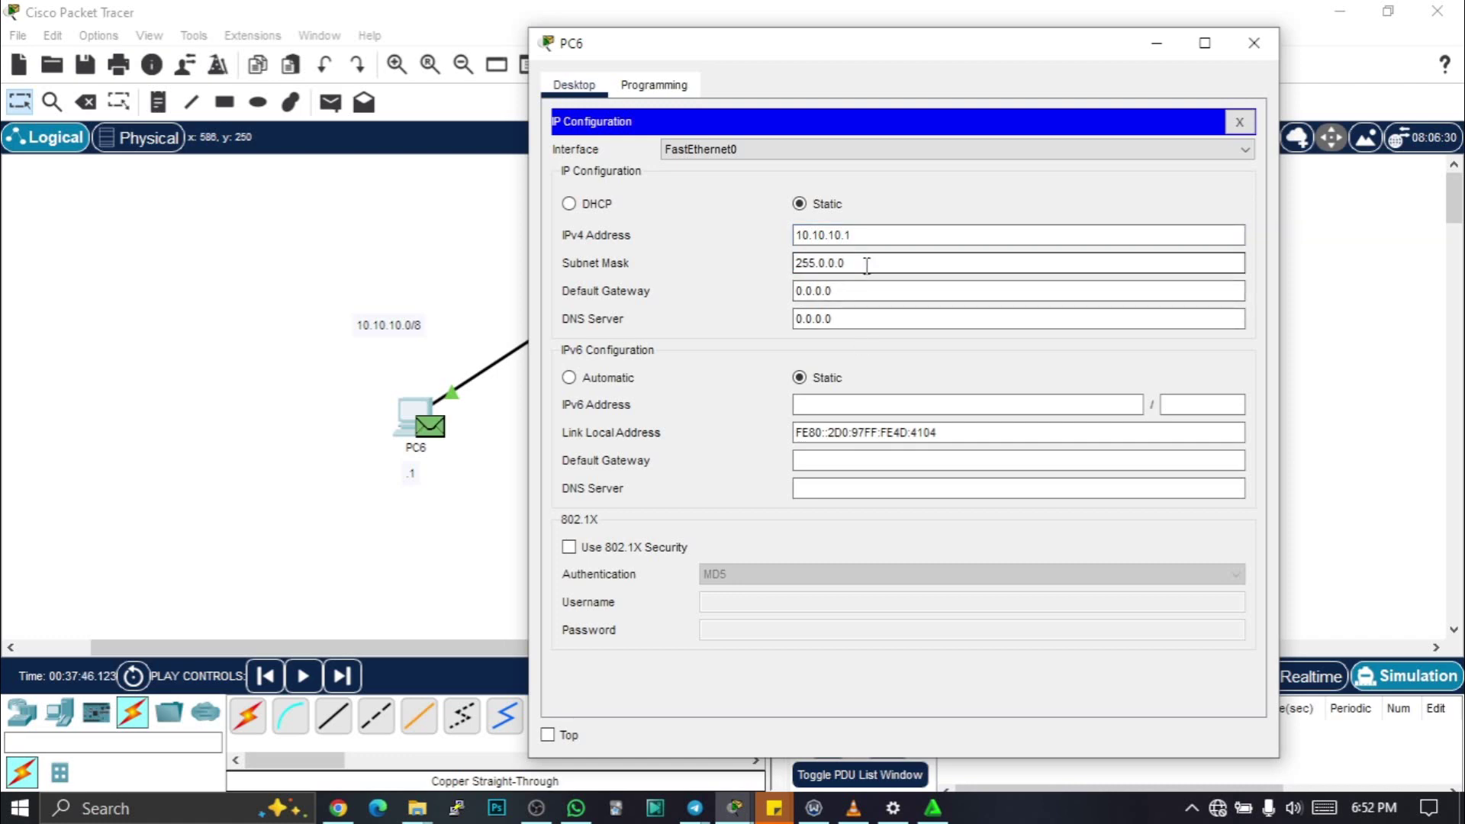
left_click(1253, 43)
left_click(638, 435)
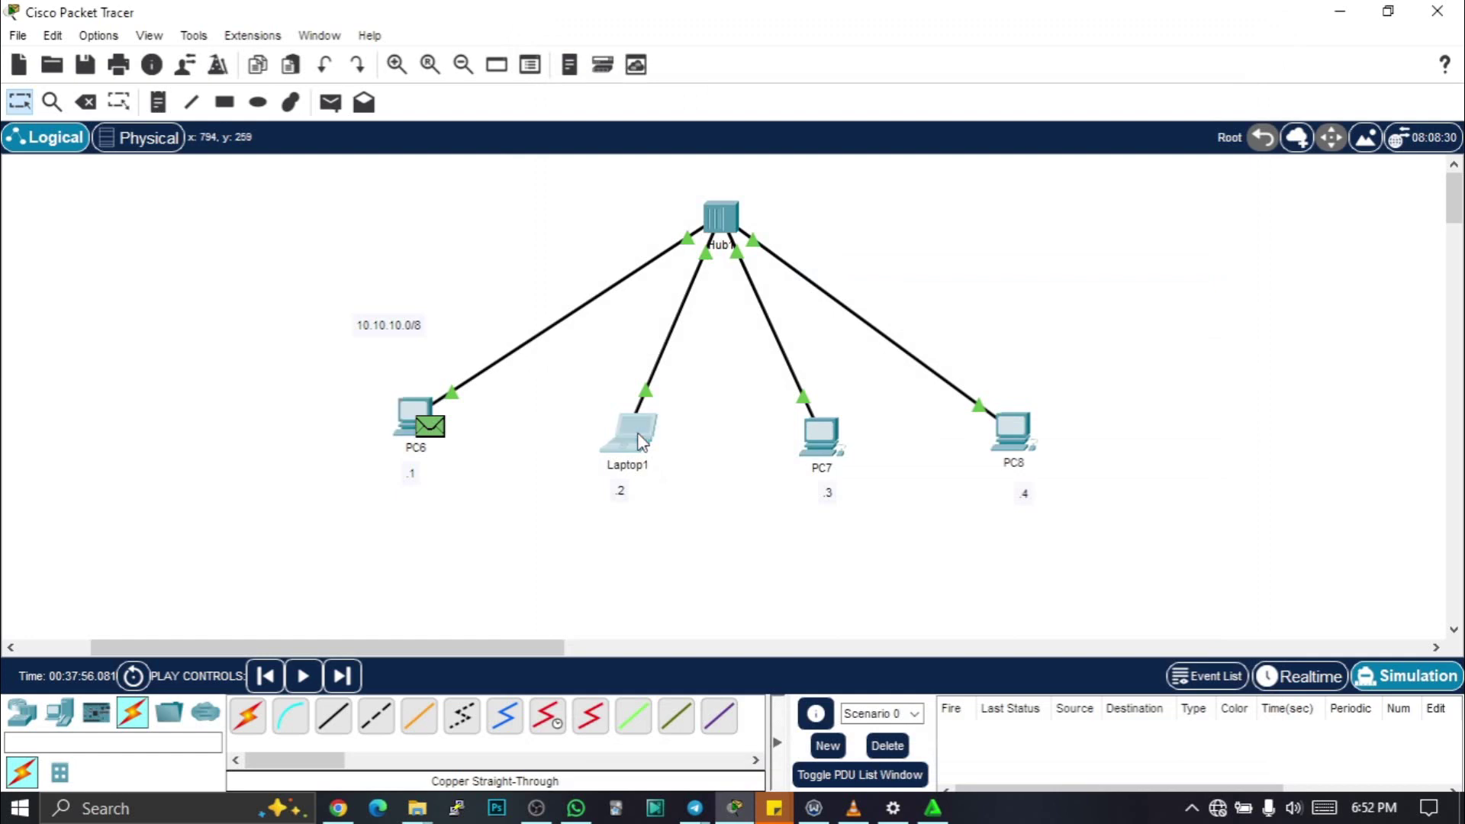
Step: Enter Laptop1's static IPv4 address, fixing a typo, with mask 255.0.0.0
left_click(474, 173)
left_click(627, 223)
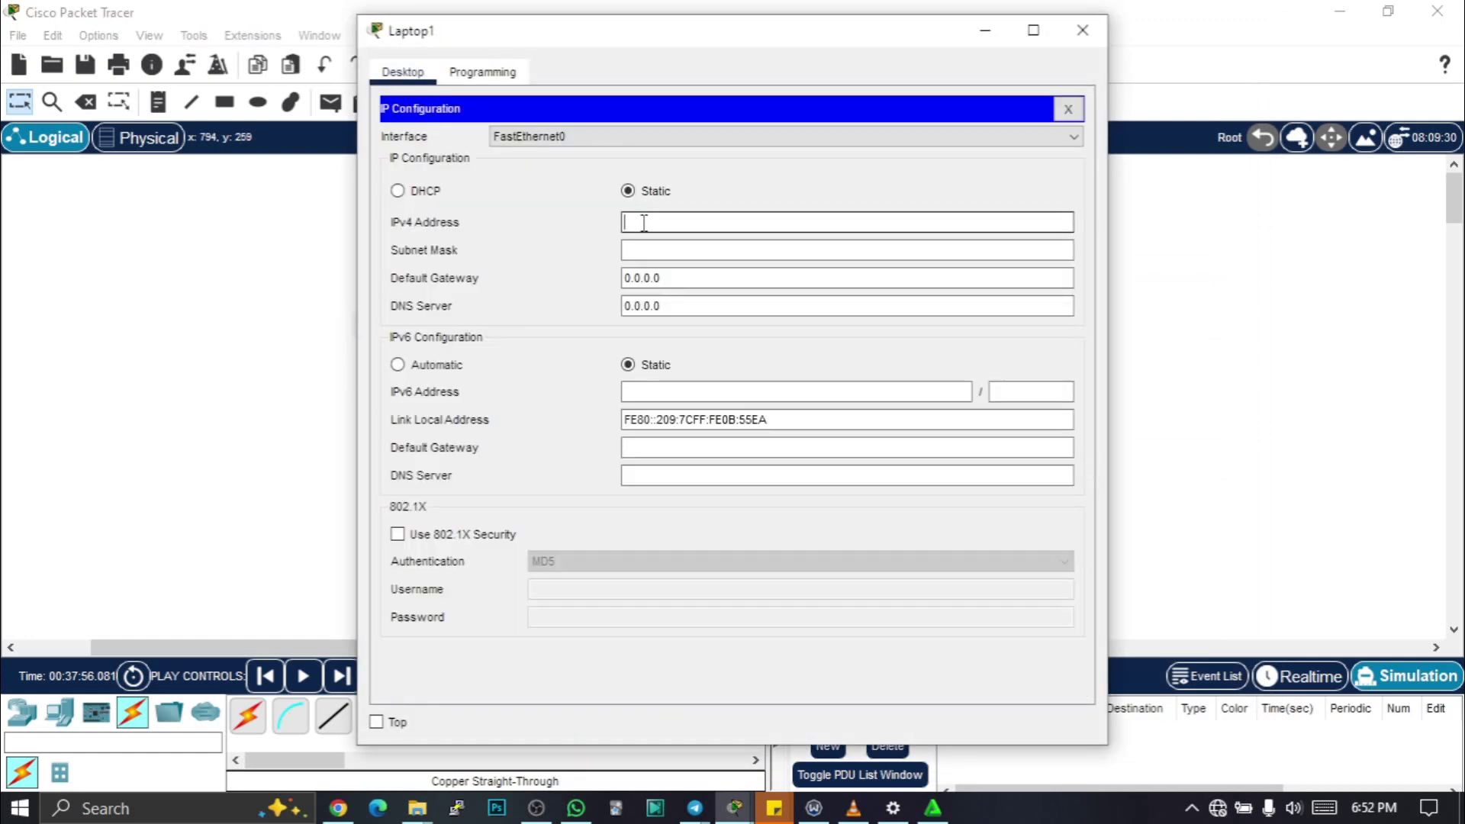
type("1")
key("BackSpace")
key("BackSpace")
type("0")
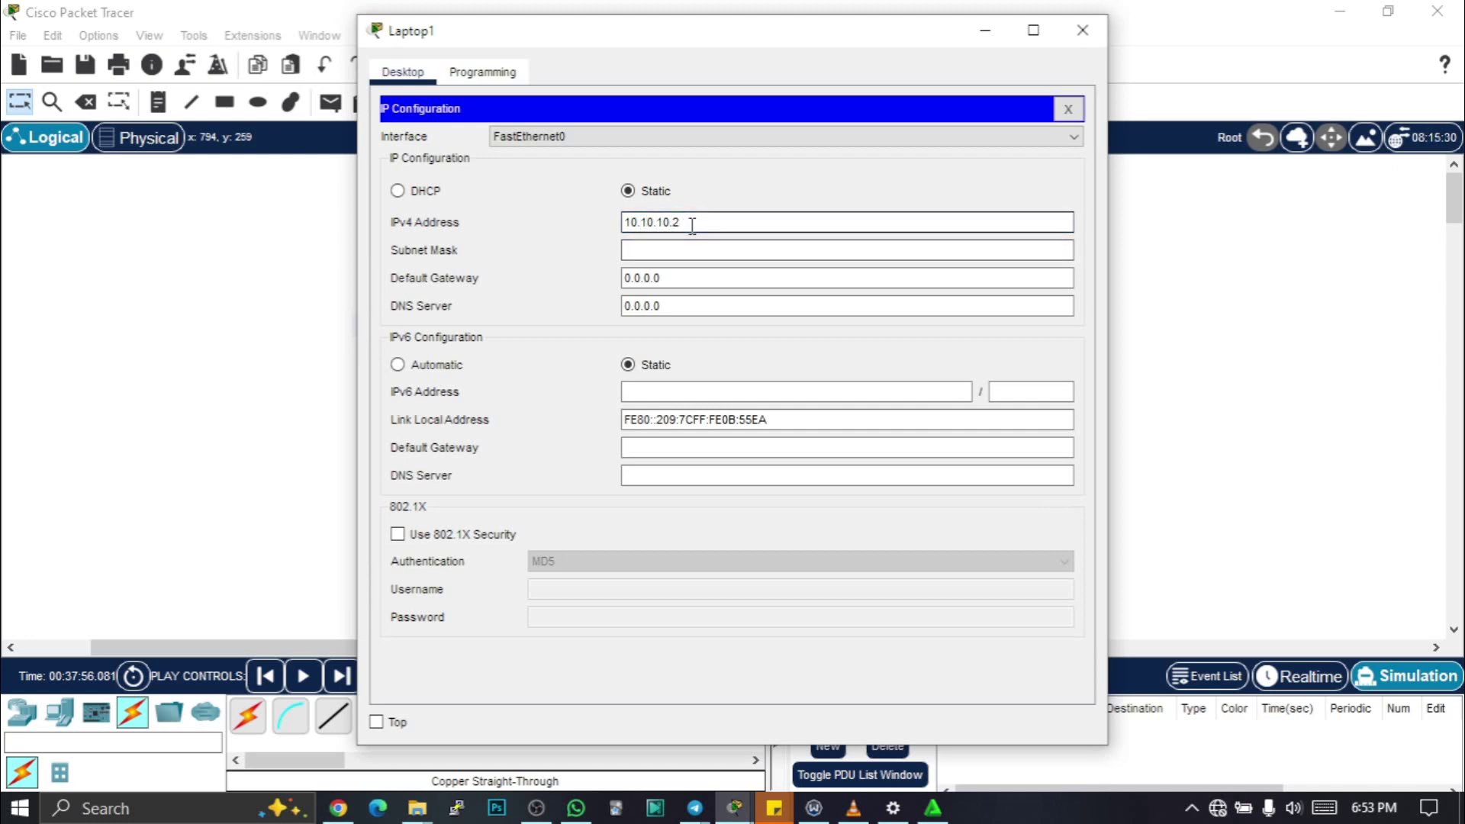
key("Tab")
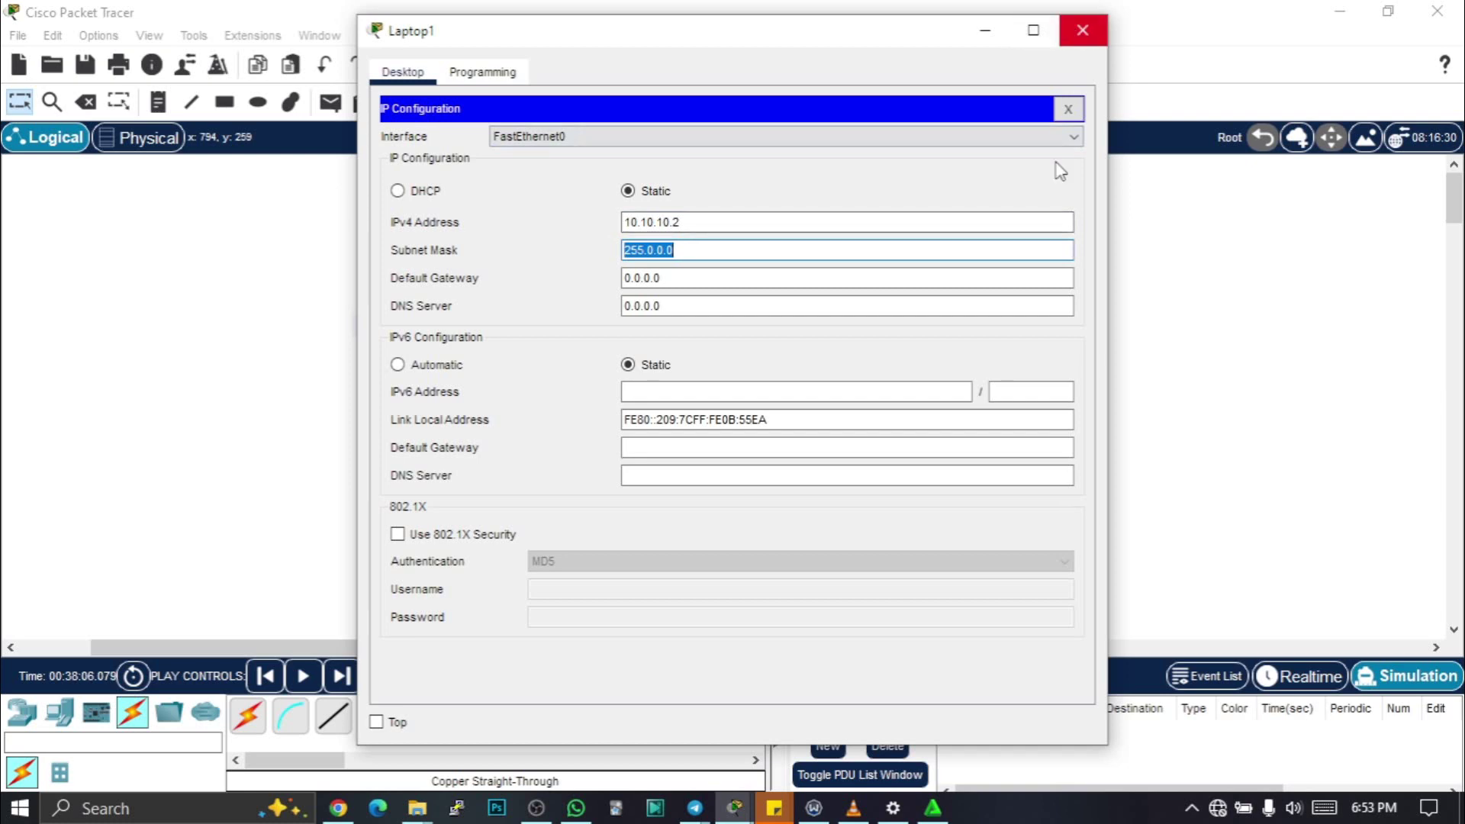
left_click(1082, 32)
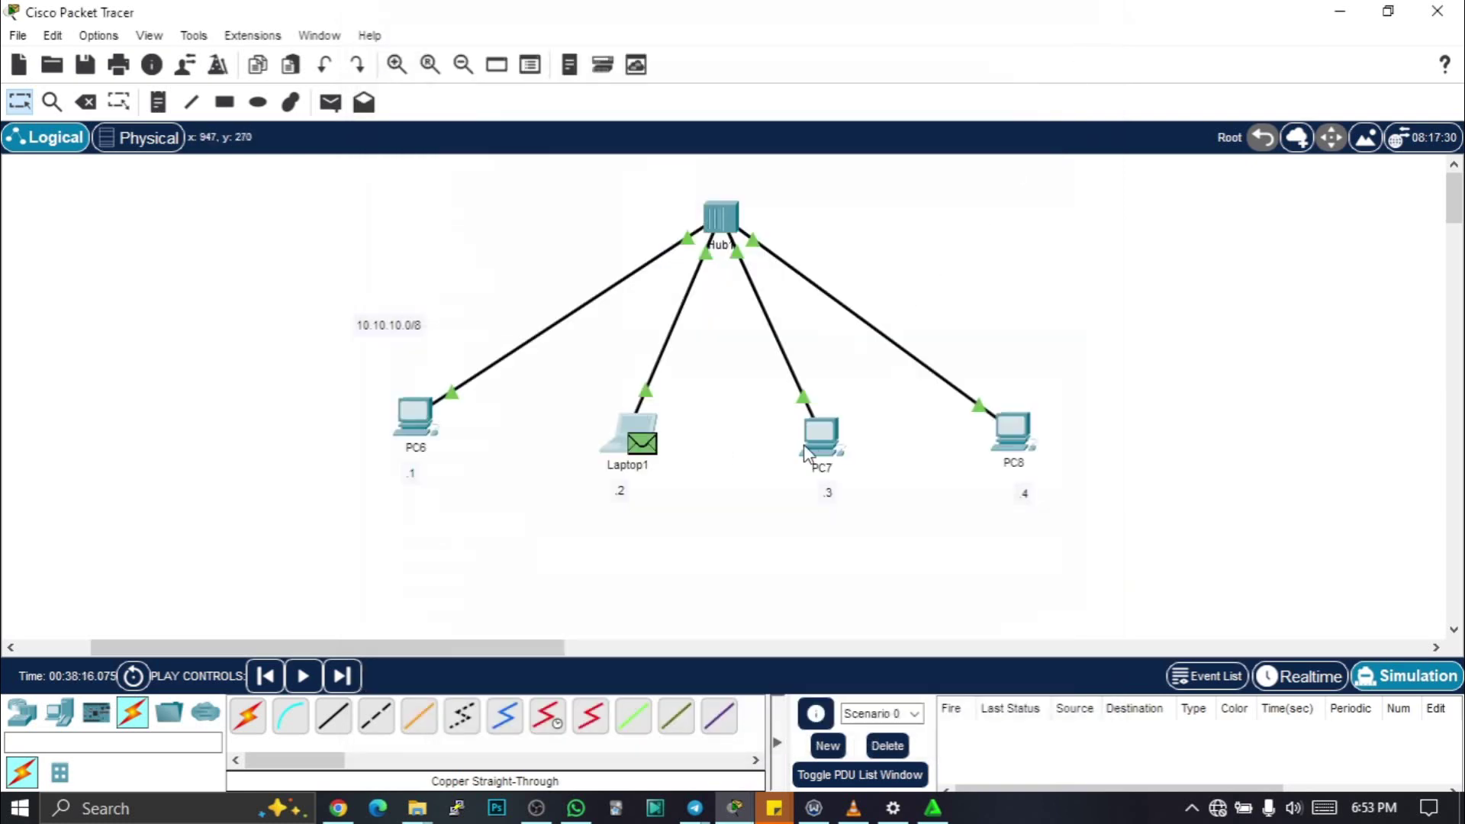
Step: Set PC7's IPv4 to 10.10.10.3, removing the extra 1, with mask 255.0.0.0
left_click(805, 447)
left_click(478, 154)
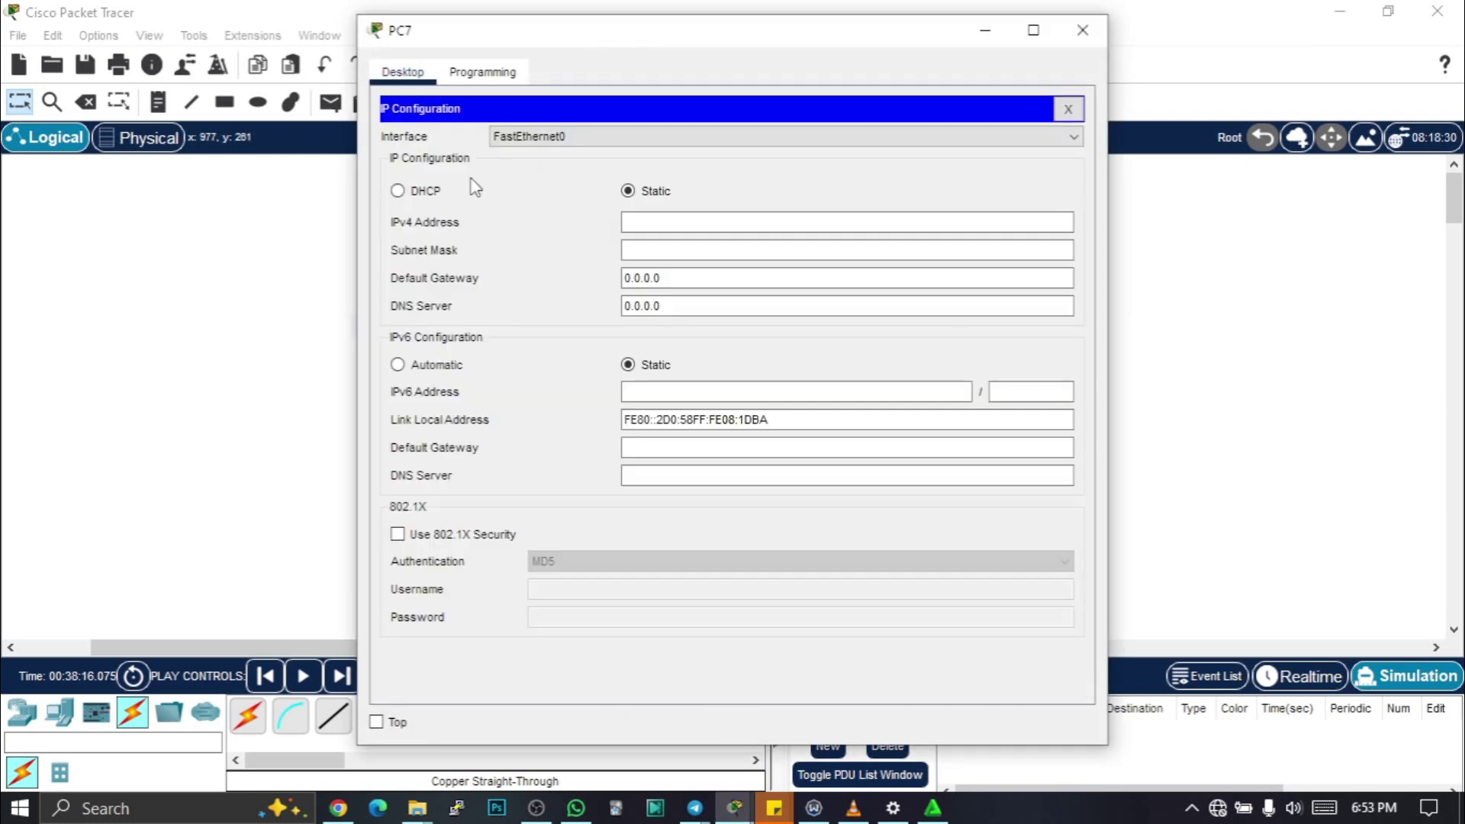
left_click(643, 223)
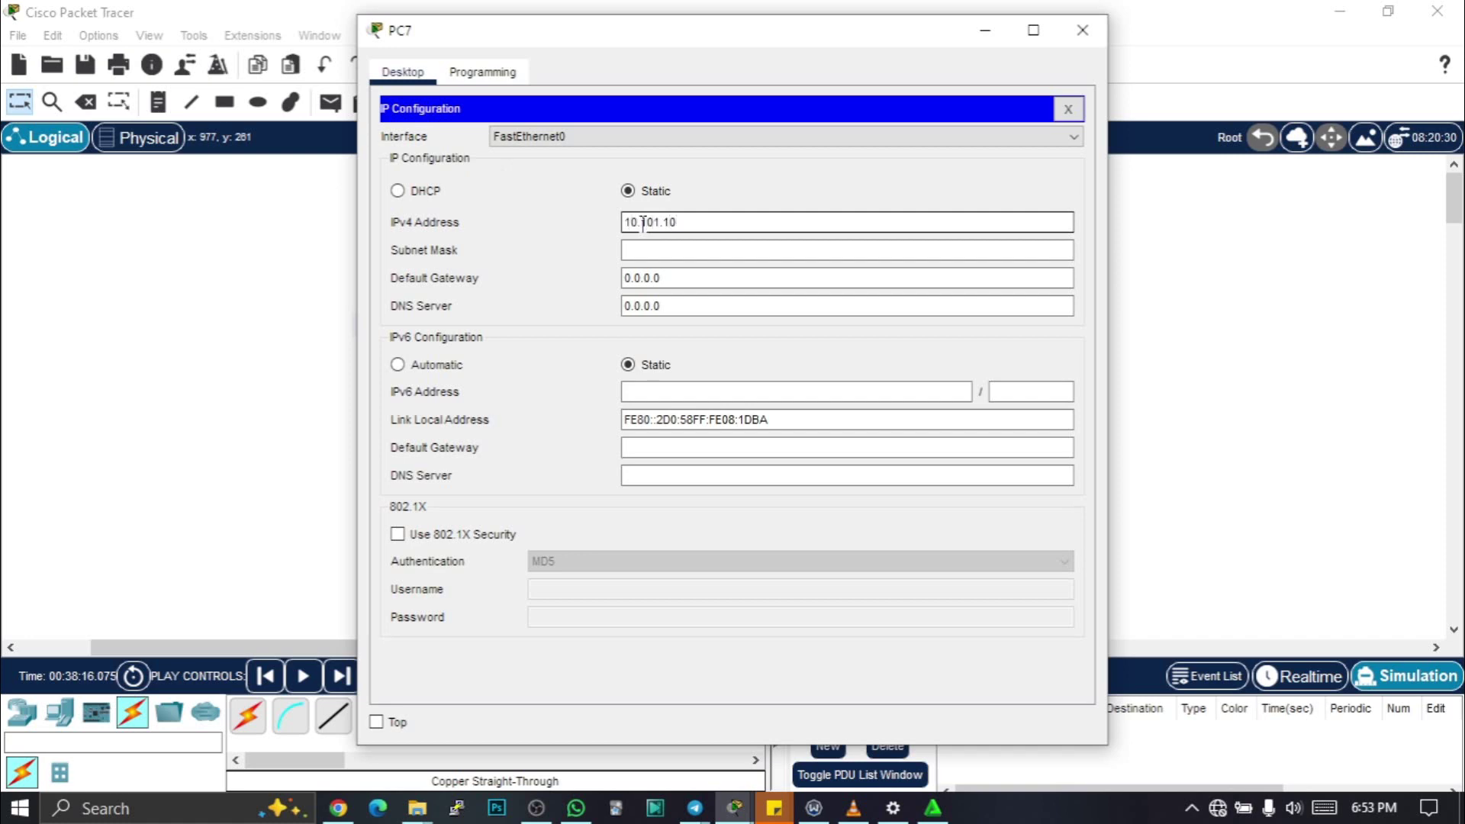
type("10.101.10.3")
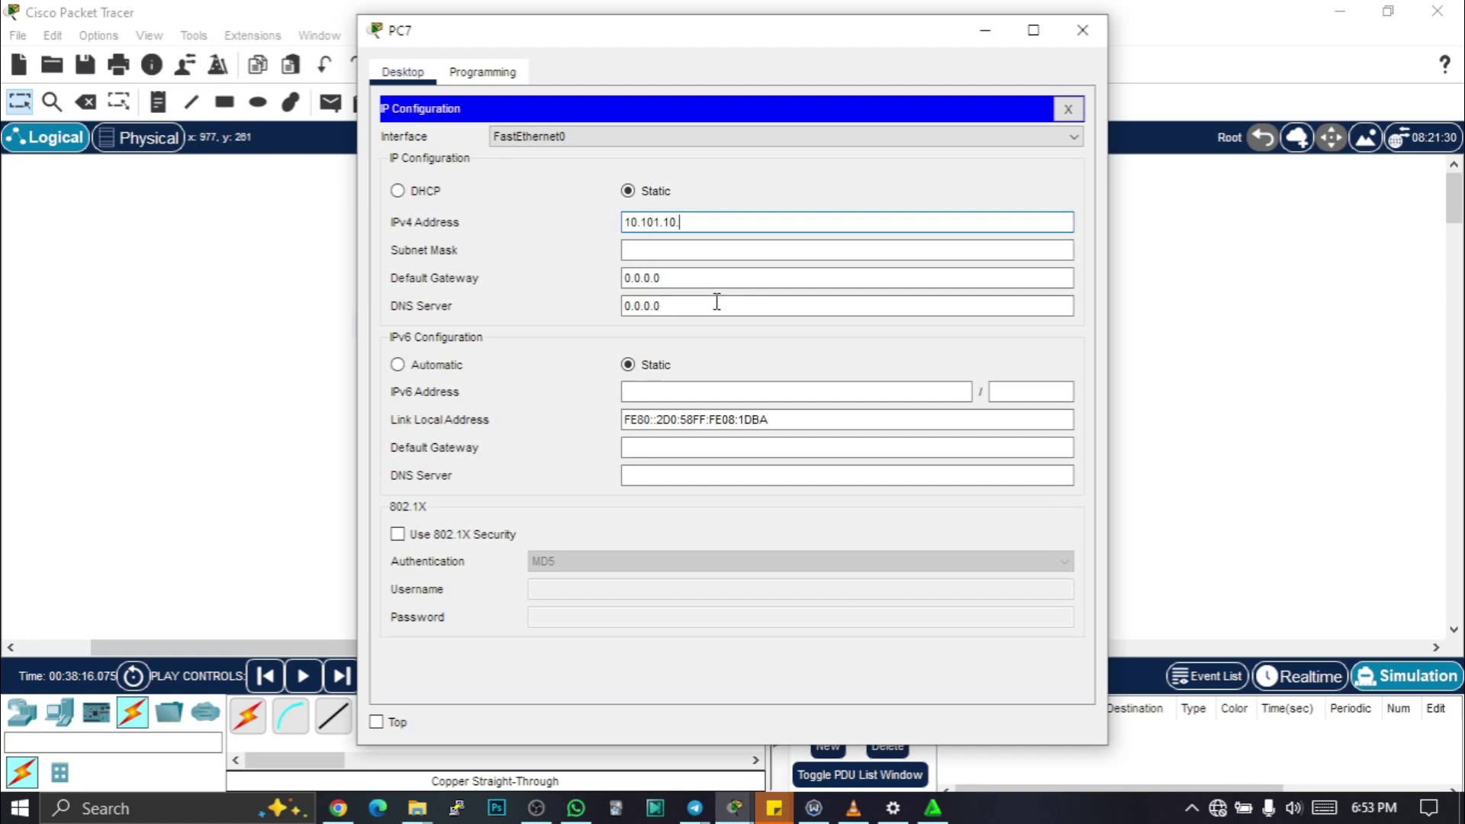
left_click(661, 222)
key("BackSpace")
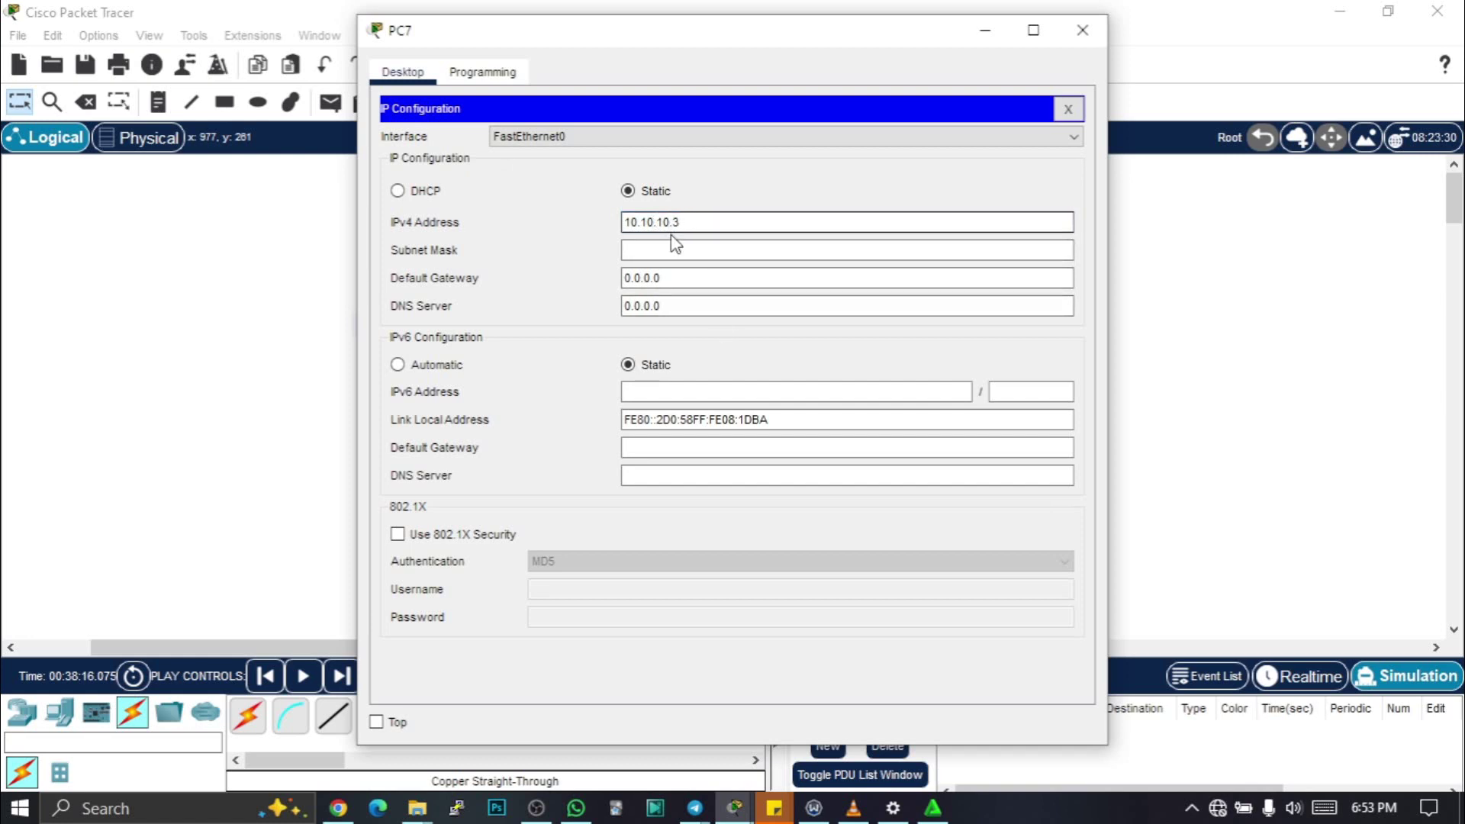
key("Tab")
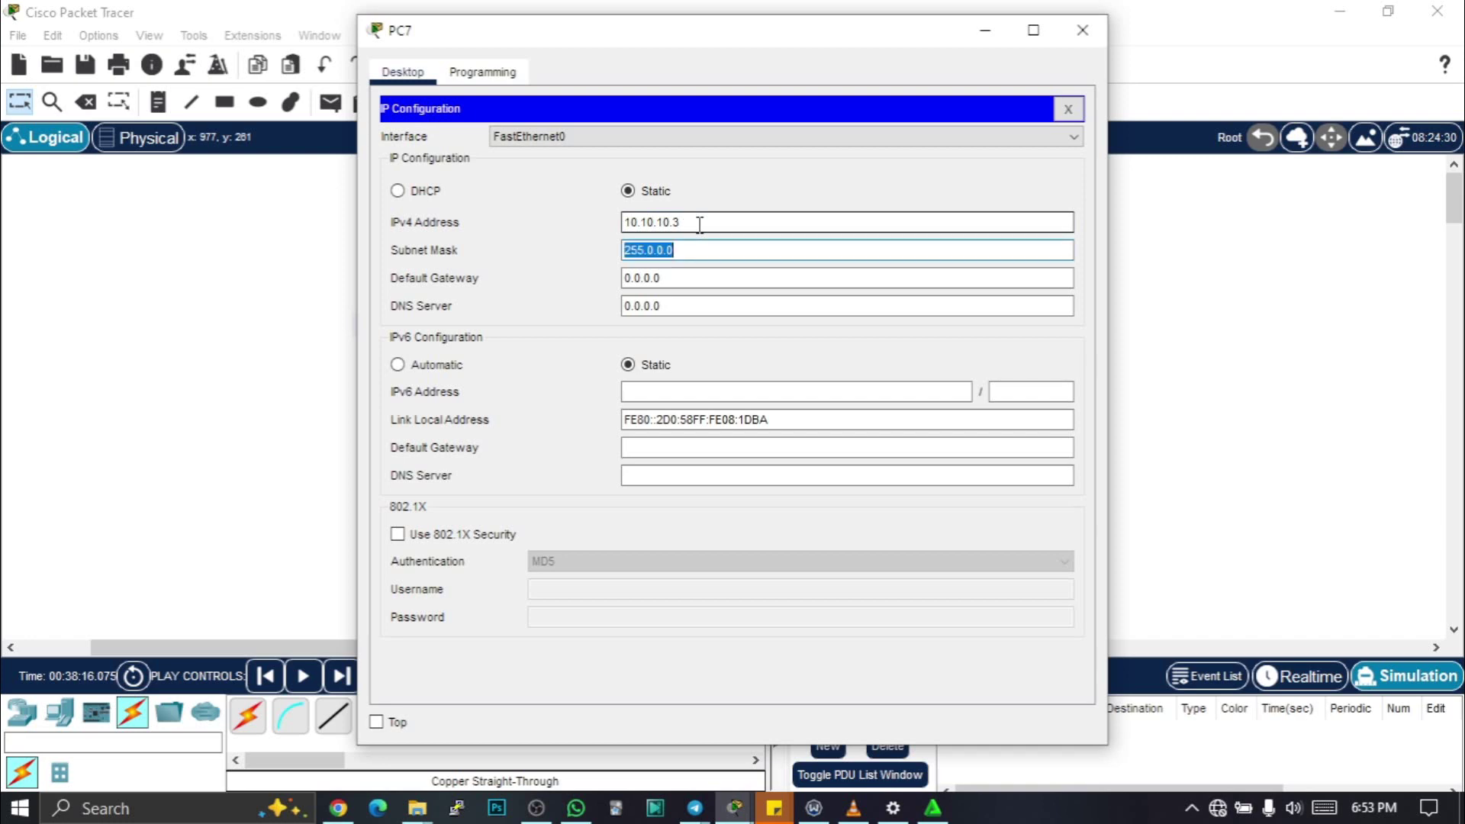
Step: Give PC8 static IPv4 10.10.10.4 with the auto-filled mask 255.0.0.0
left_click(1082, 30)
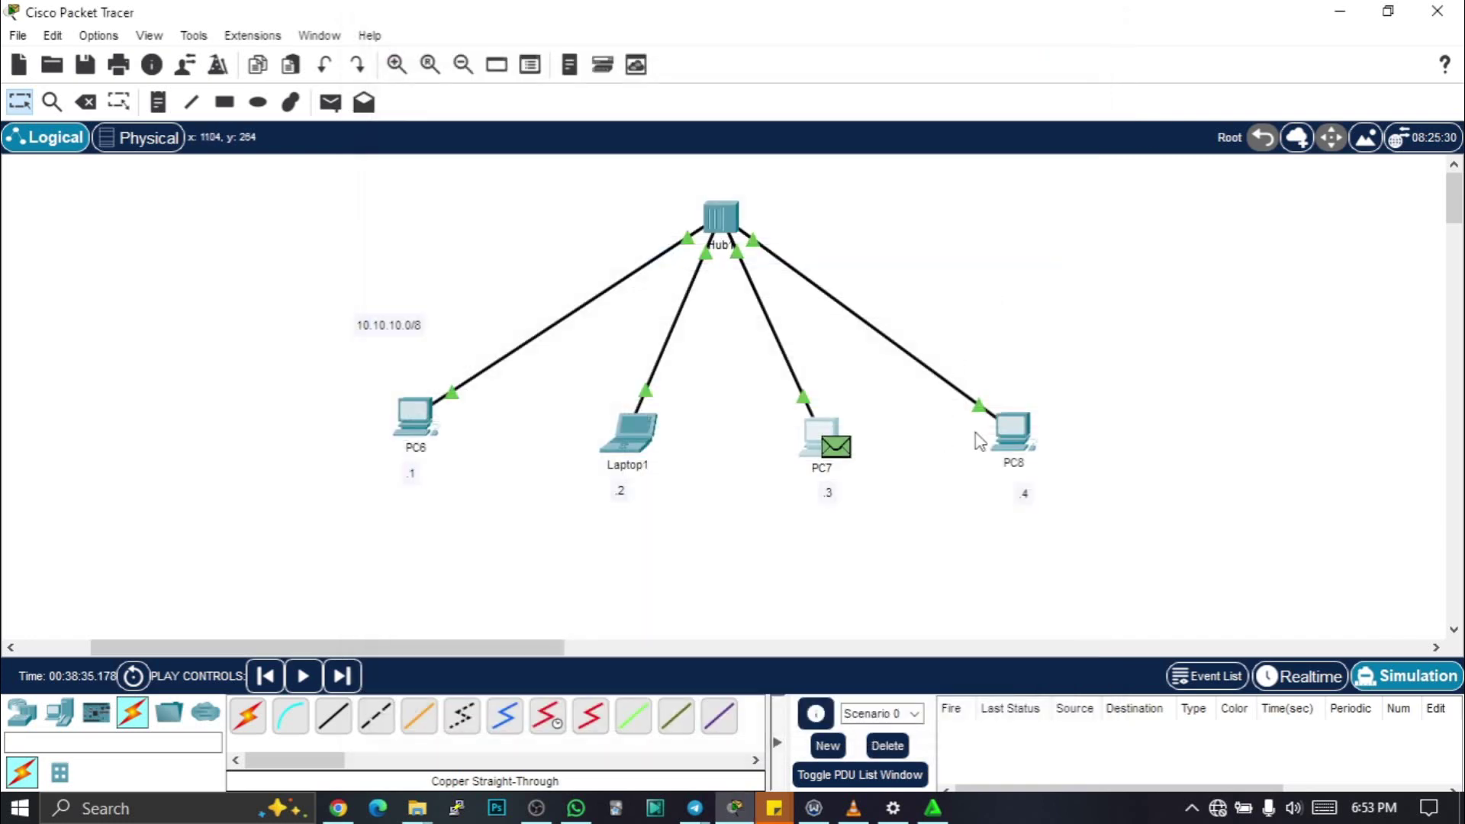
left_click(1017, 431)
left_click(454, 183)
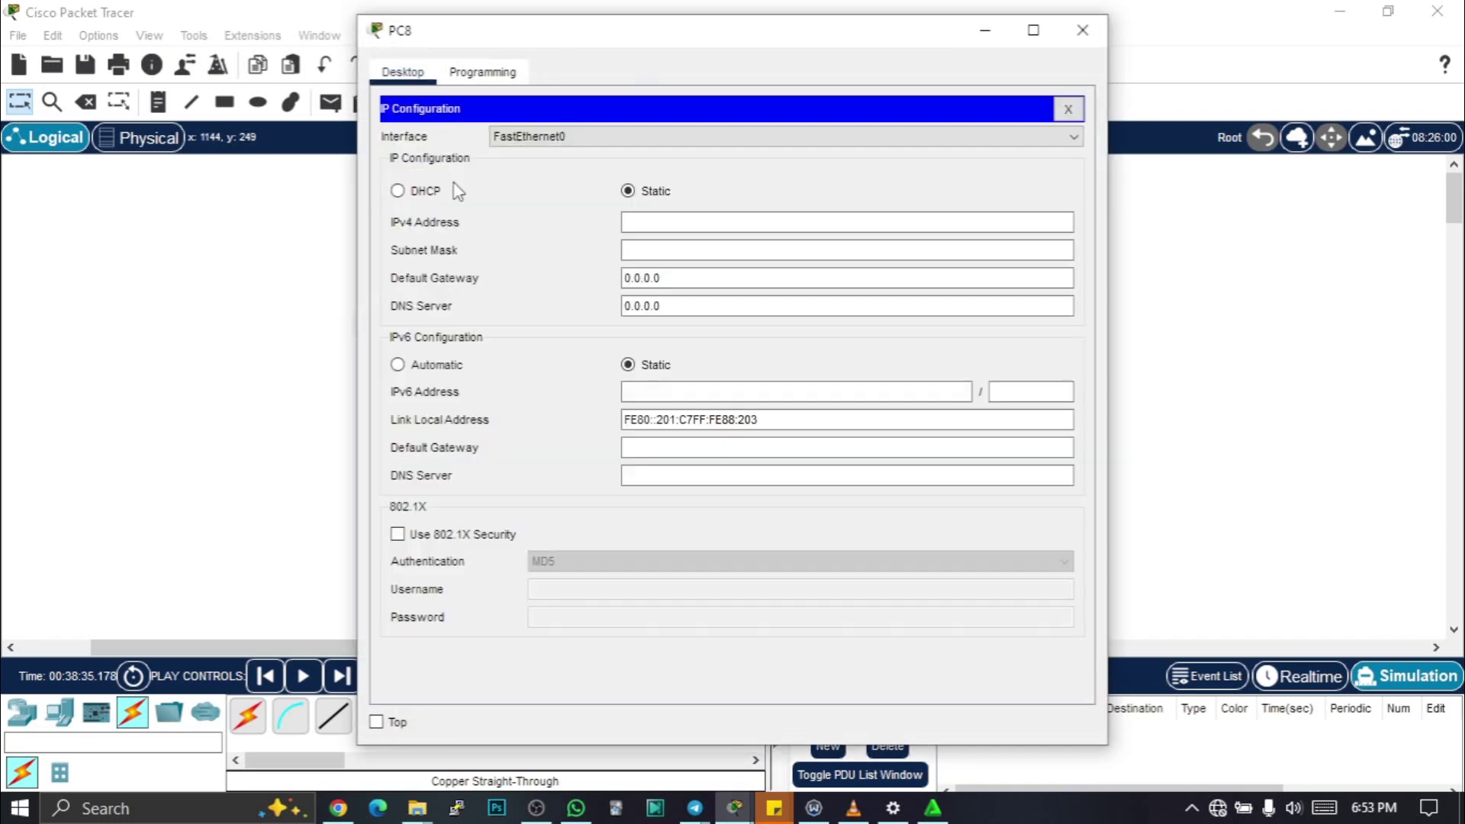
left_click(629, 222)
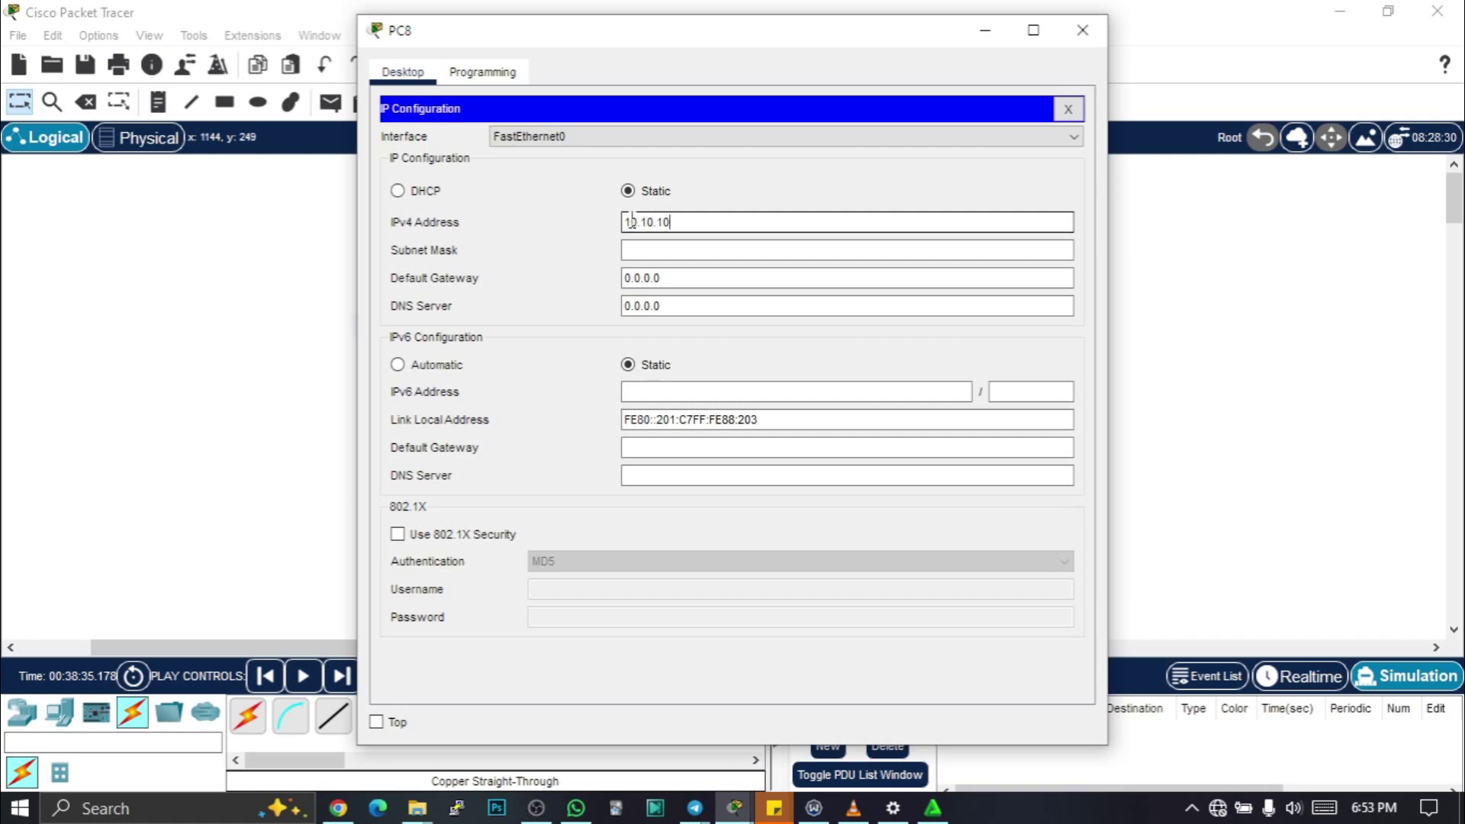
left_click(654, 250)
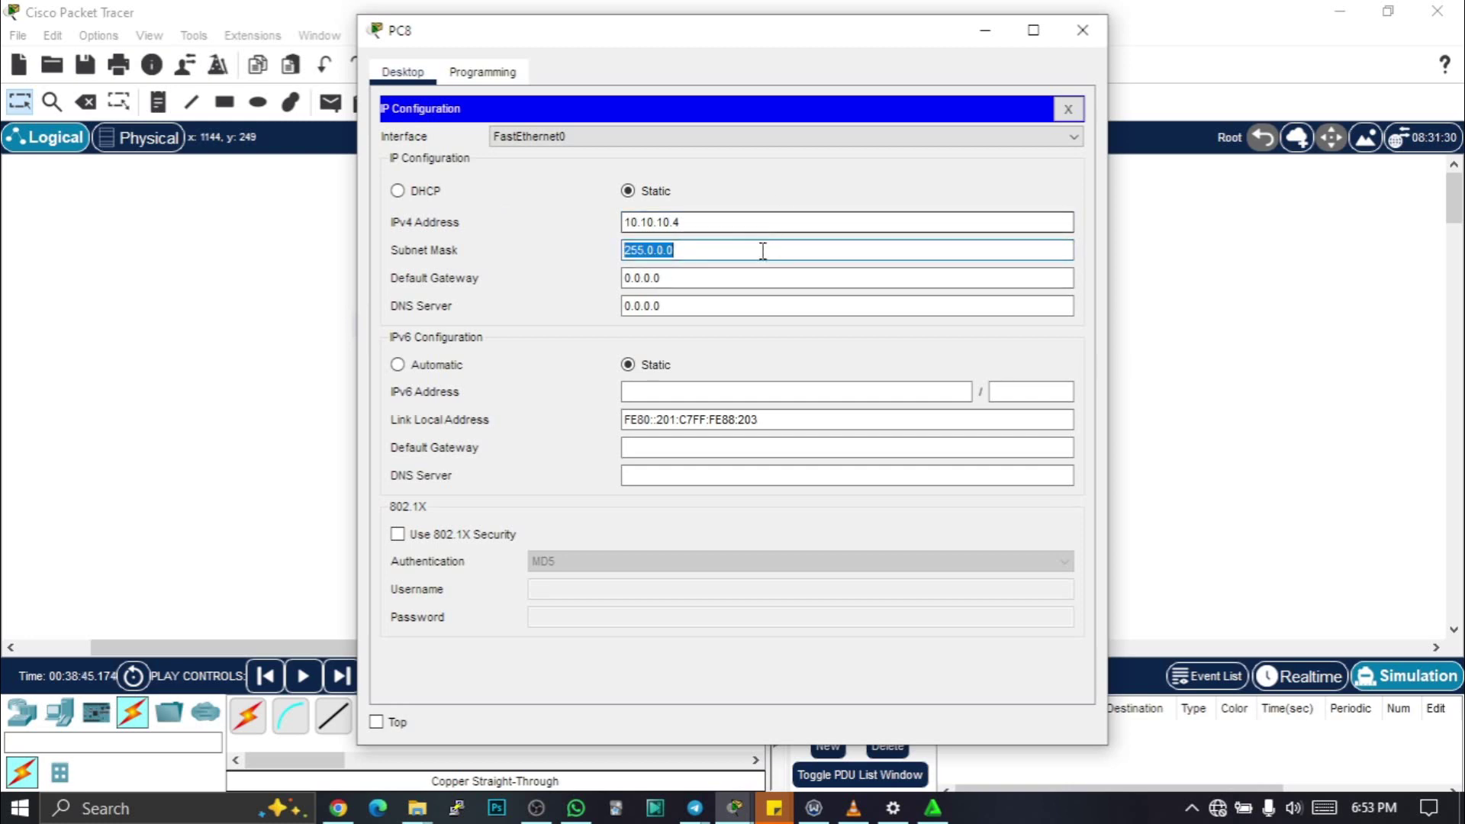
left_click(1071, 42)
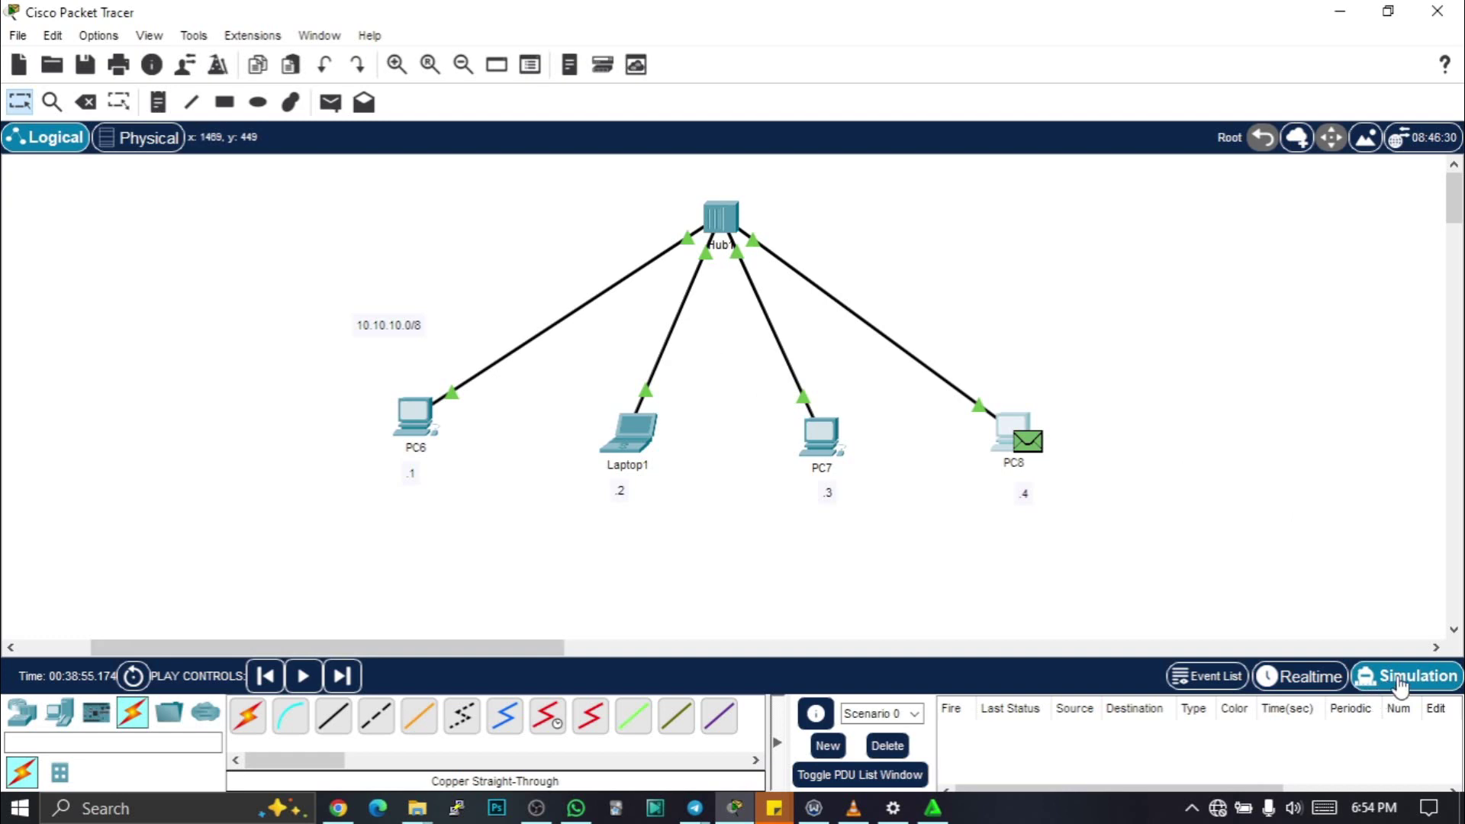
Step: Switch to Simulation mode and drag the Simulation Panel off the network
left_click(1306, 676)
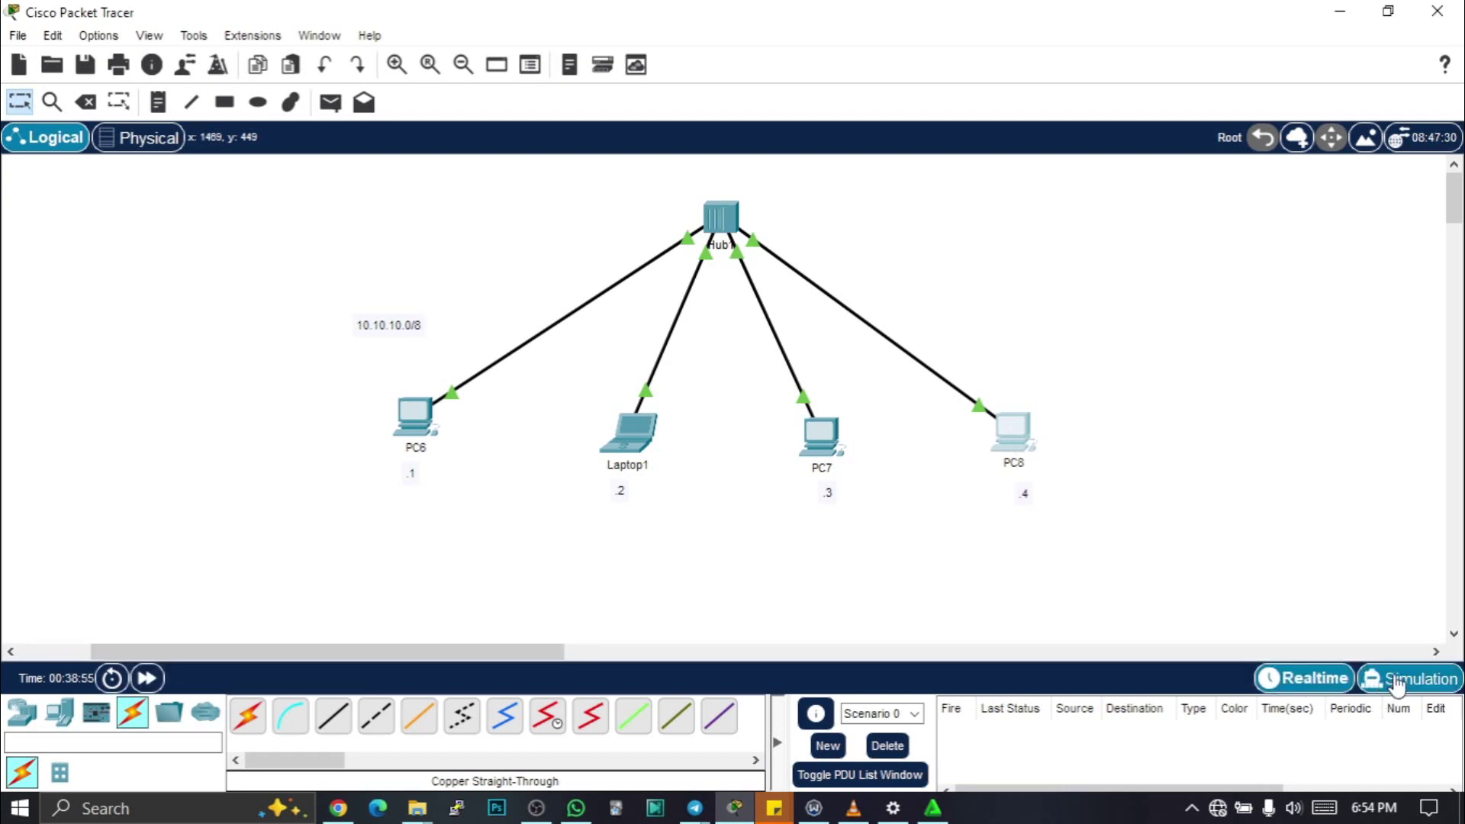
left_click(1406, 676)
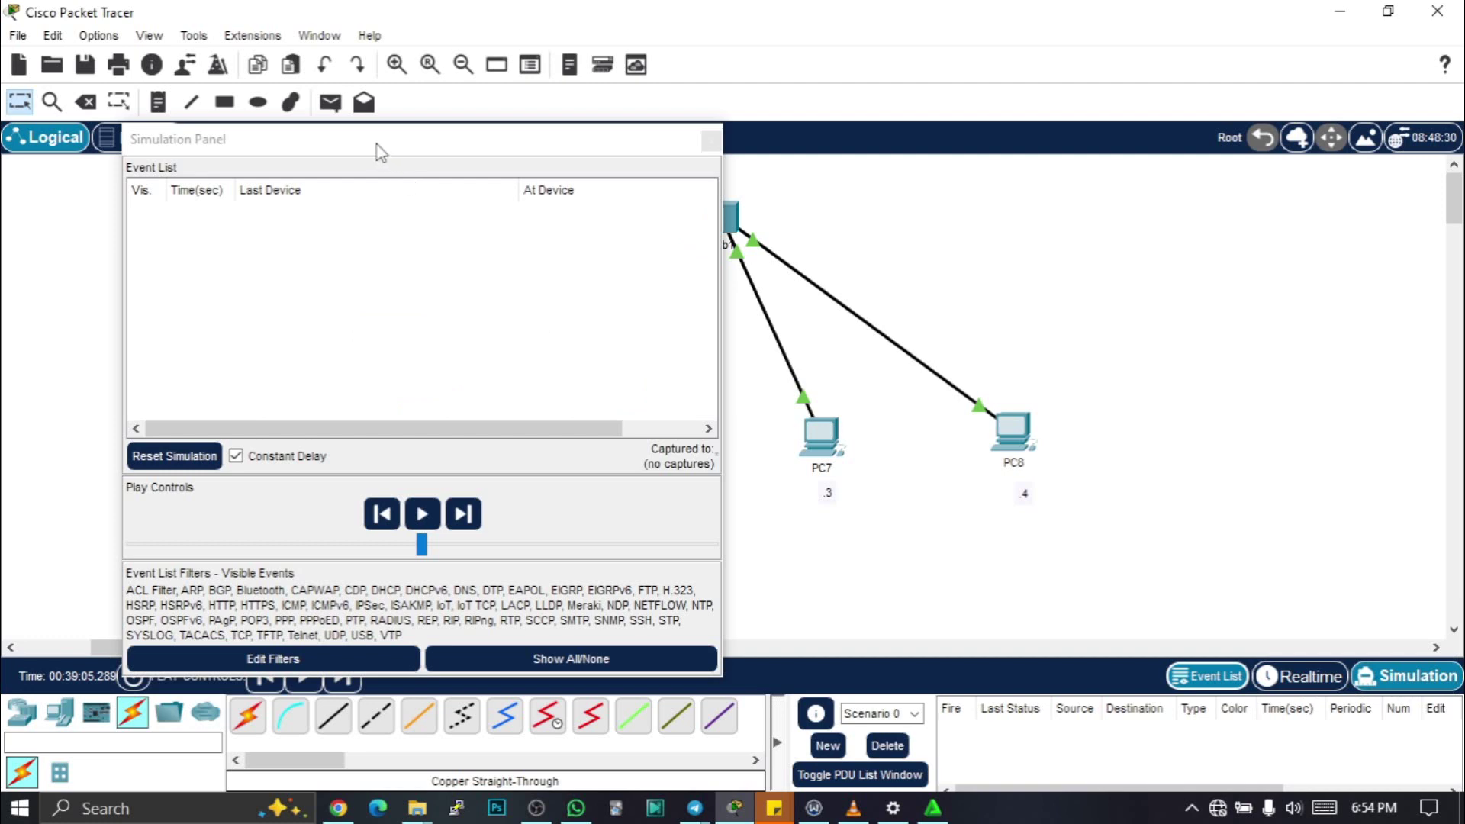
left_click_drag(386, 148, 1158, 586)
Step: Shift the whole hub network left and bring the Simulation Panel fully into view
left_click_drag(183, 184, 1104, 553)
left_click_drag(721, 220, 439, 209)
left_click_drag(1233, 577, 1156, 102)
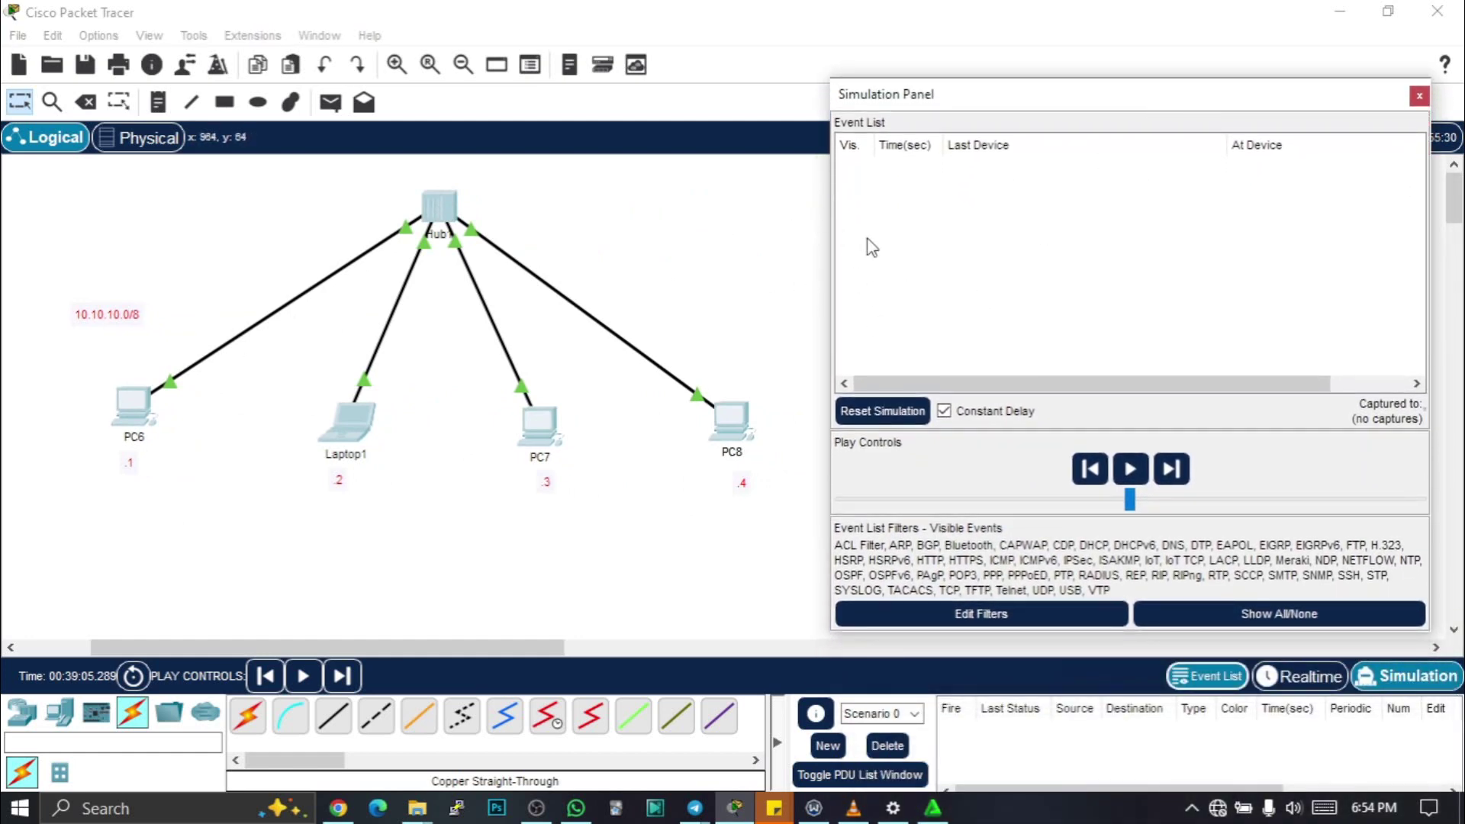
left_click(266, 272)
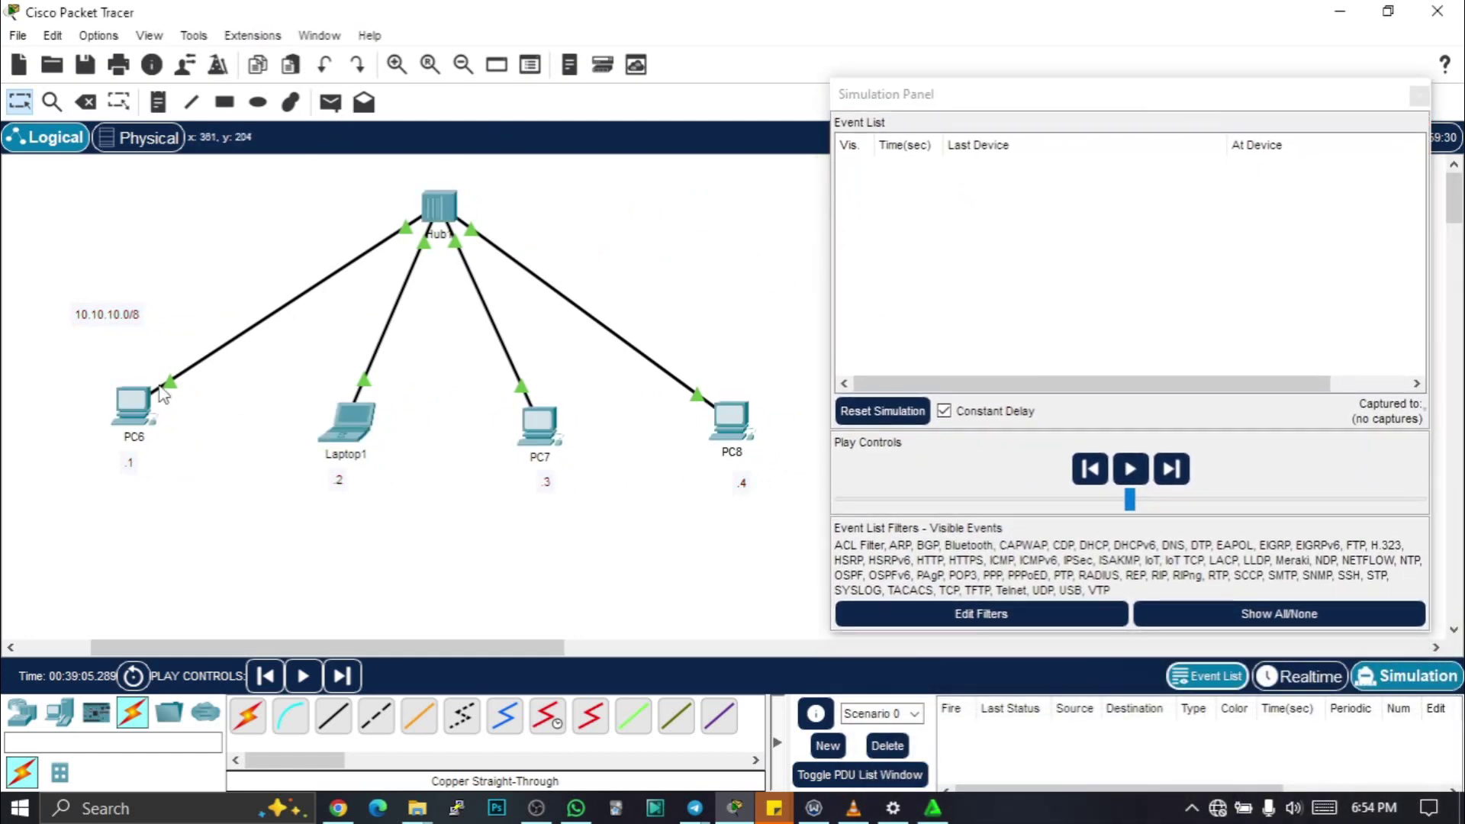
left_click(134, 414)
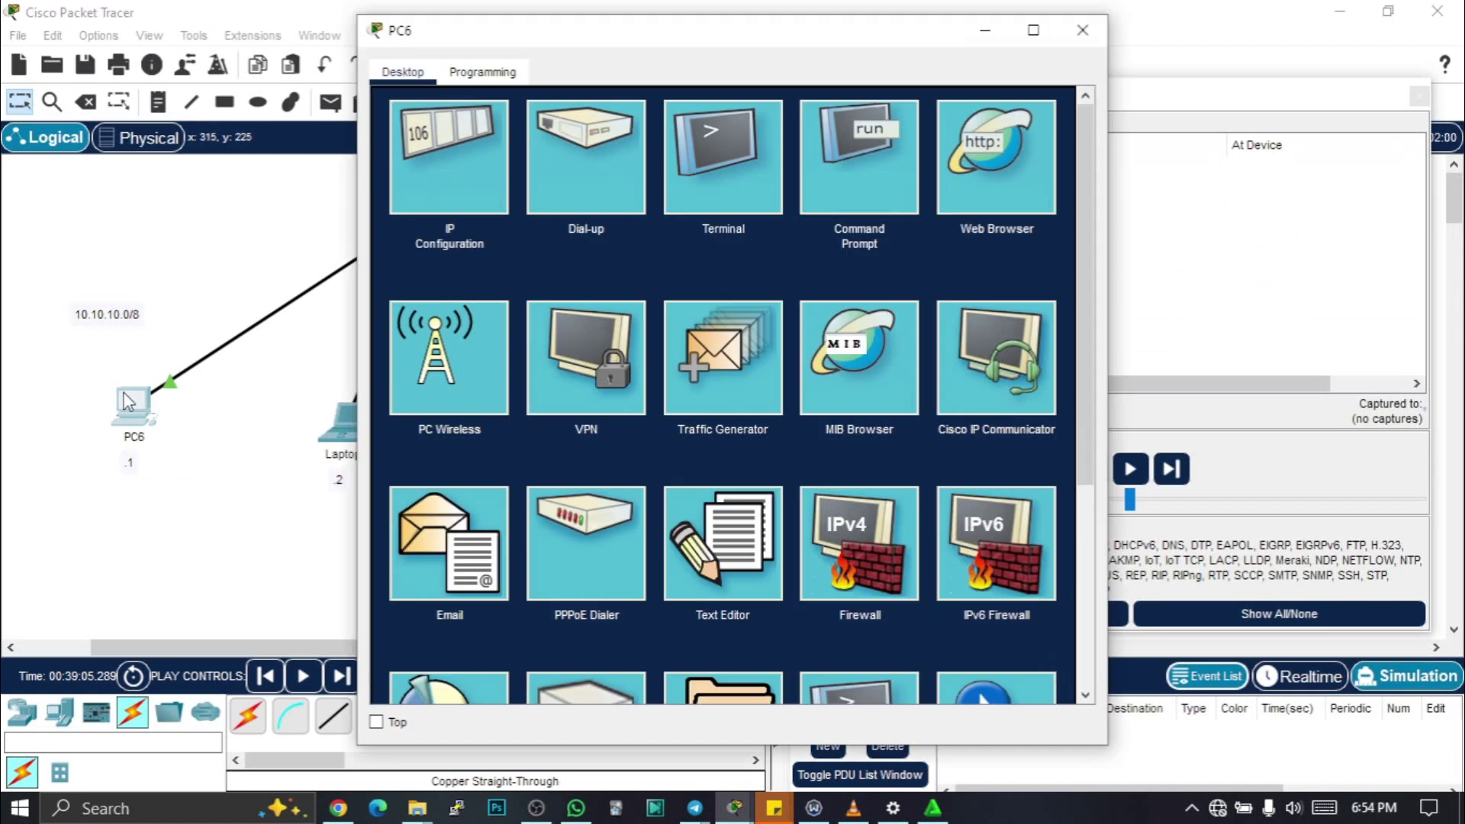
Step: Run ipconfig in PC6's Command Prompt, confirming 10.10.10.1 with mask 255.0.0.0
left_click(833, 183)
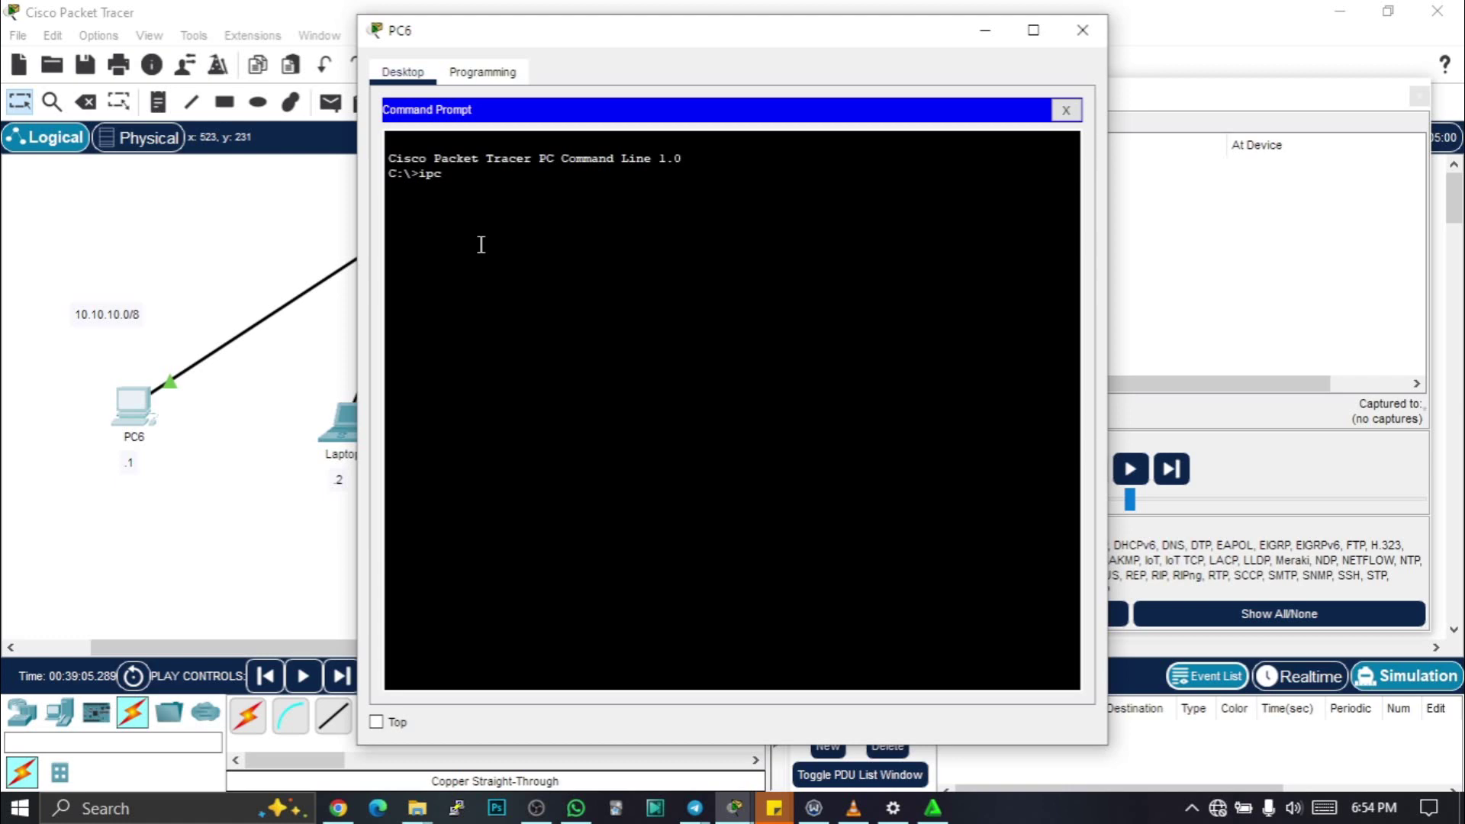
type("ipconfig")
key("Return")
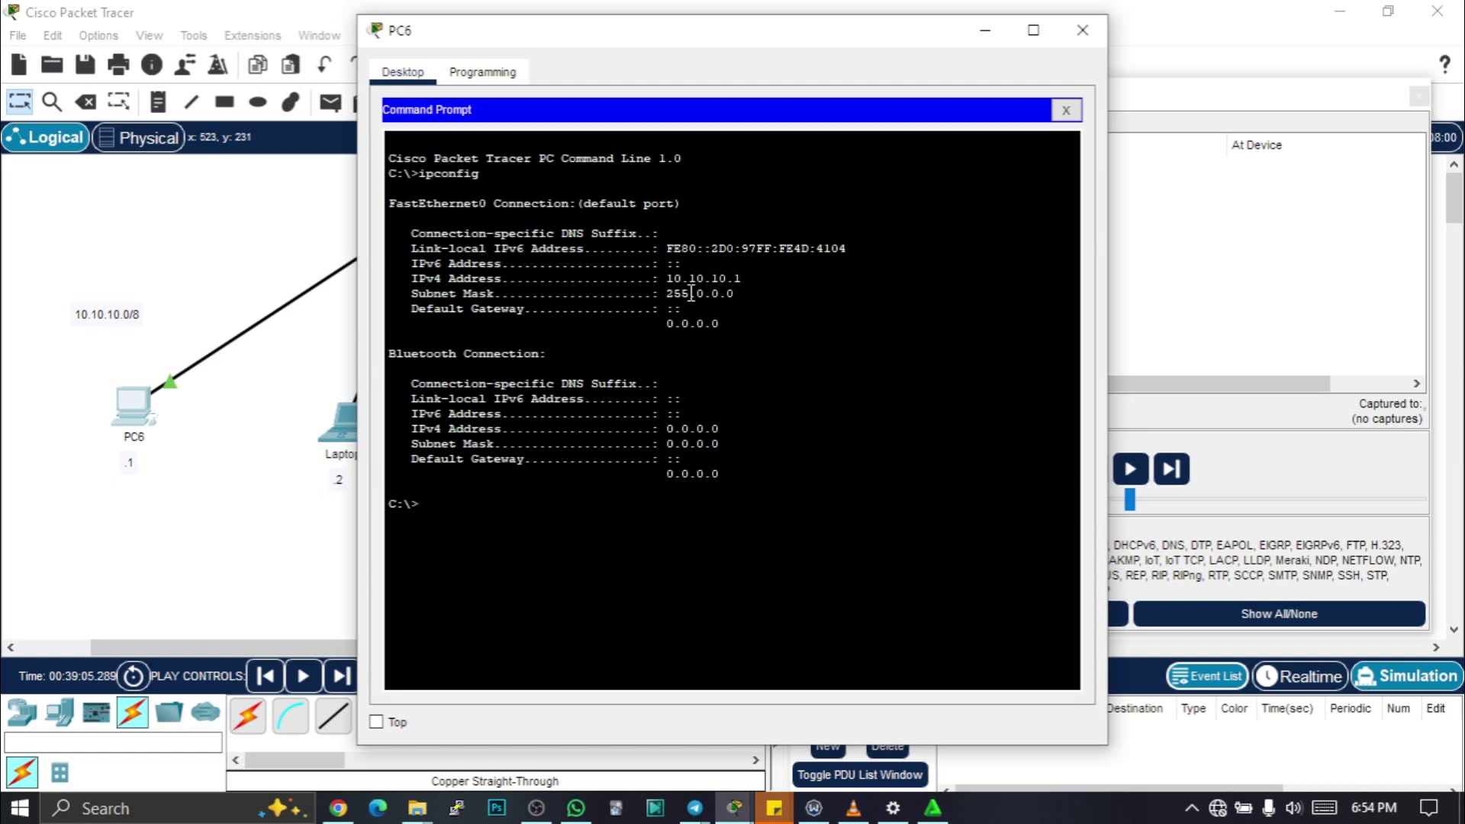
left_click_drag(752, 277, 669, 284)
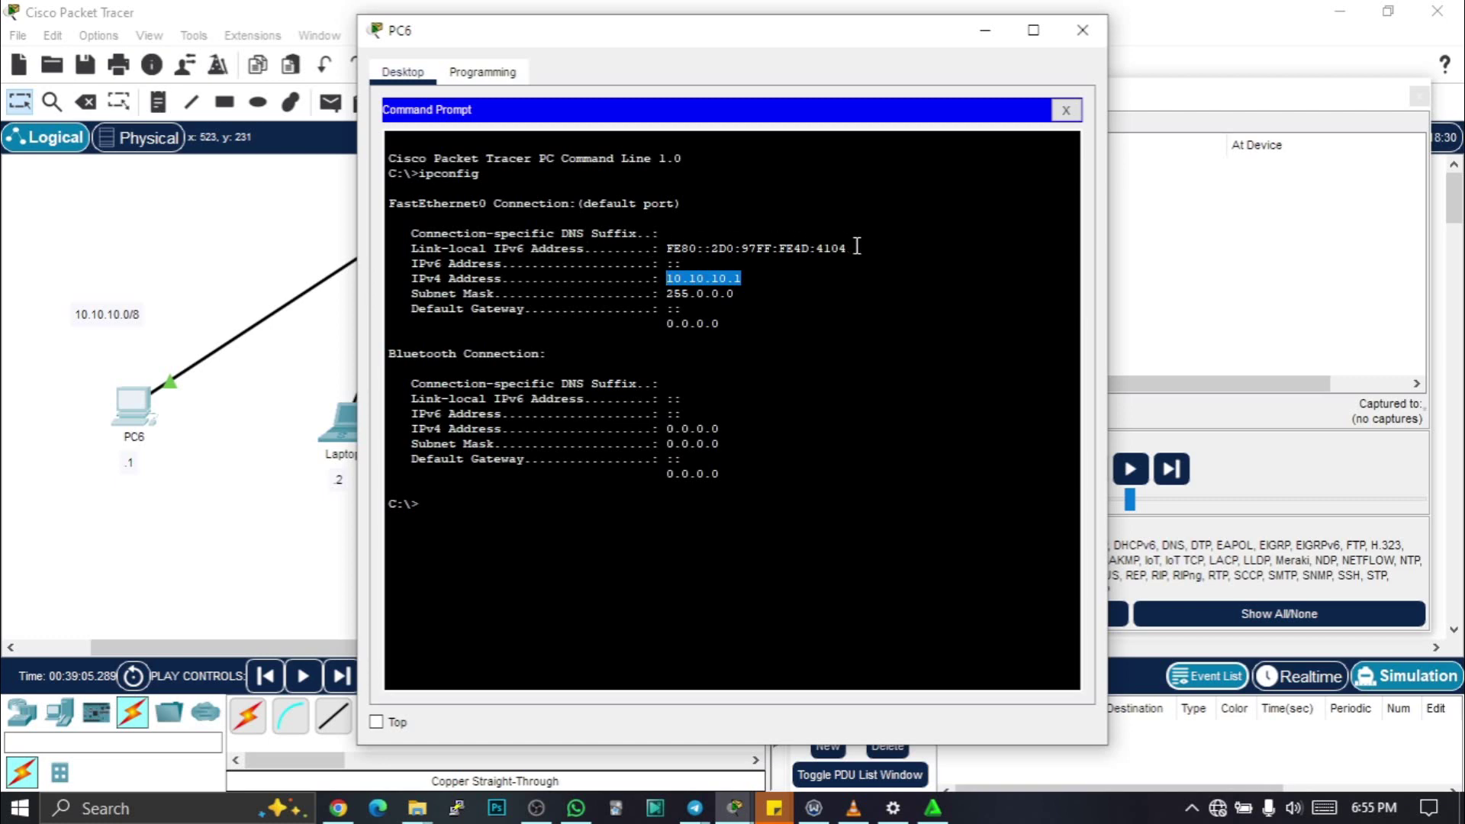
left_click_drag(848, 248, 420, 247)
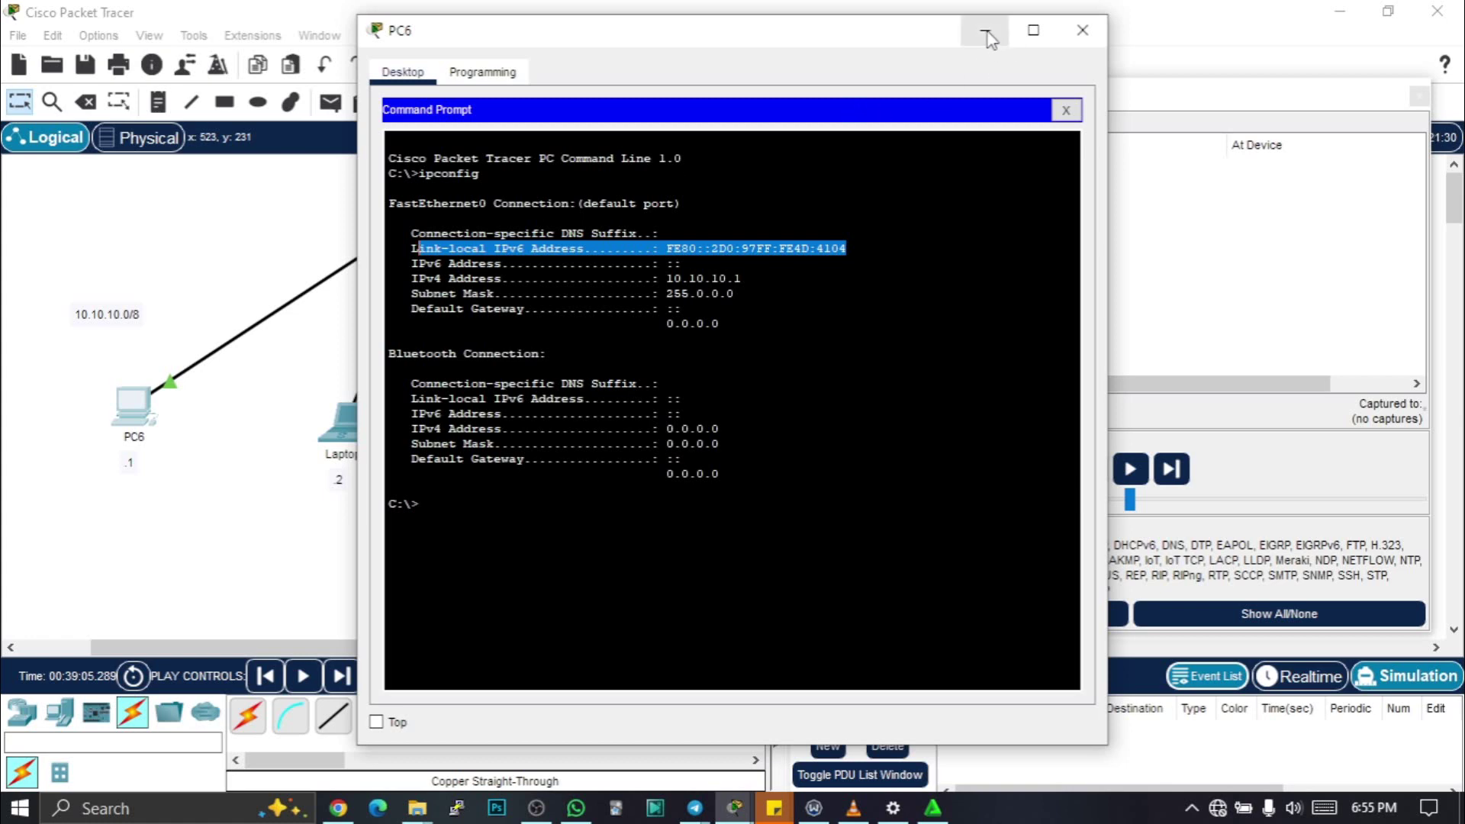
left_click(1083, 34)
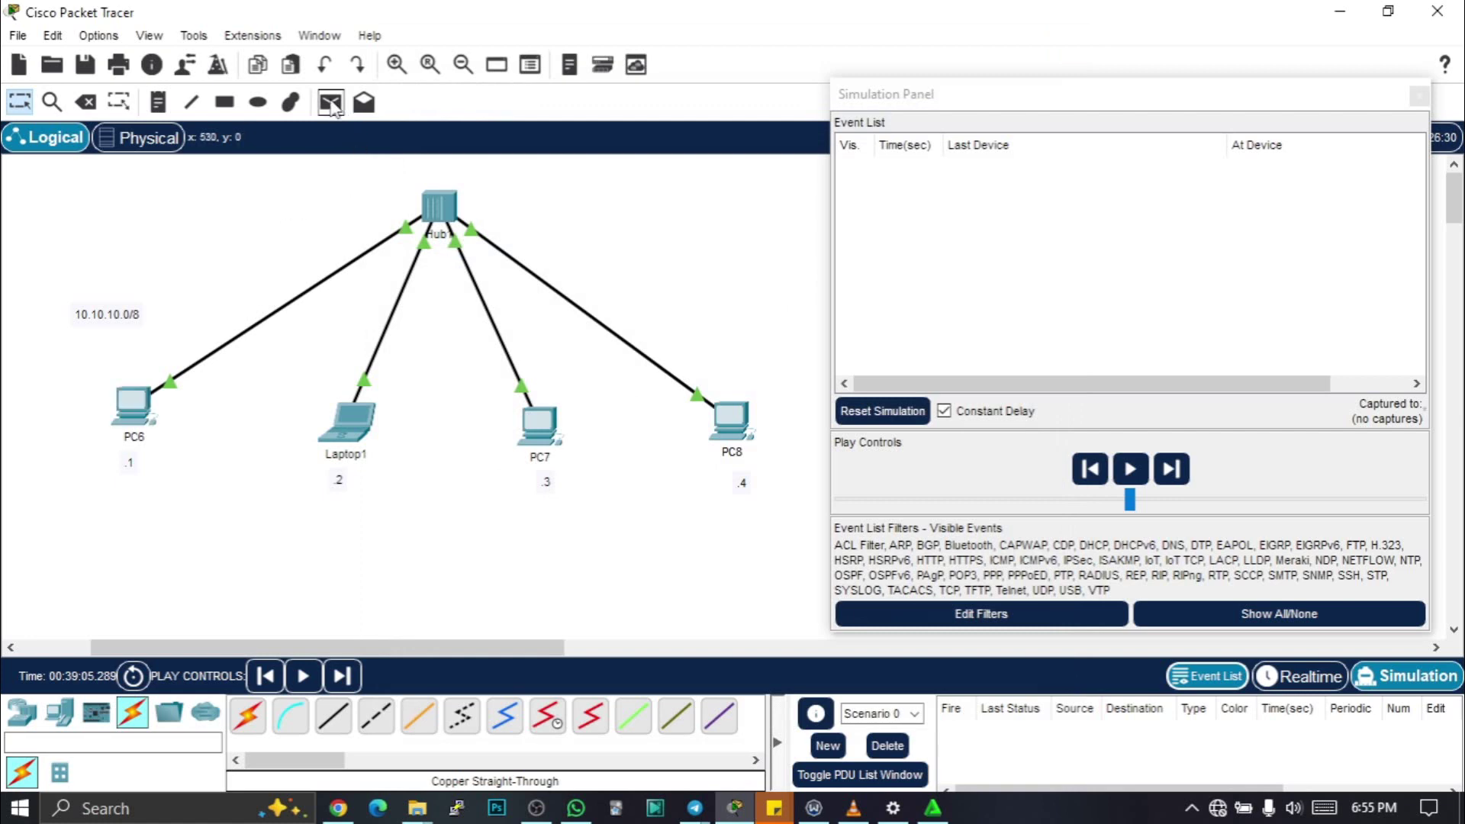
Step: Add a simple ICMP PDU from PC6 to PC7 and play the simulation
left_click(331, 104)
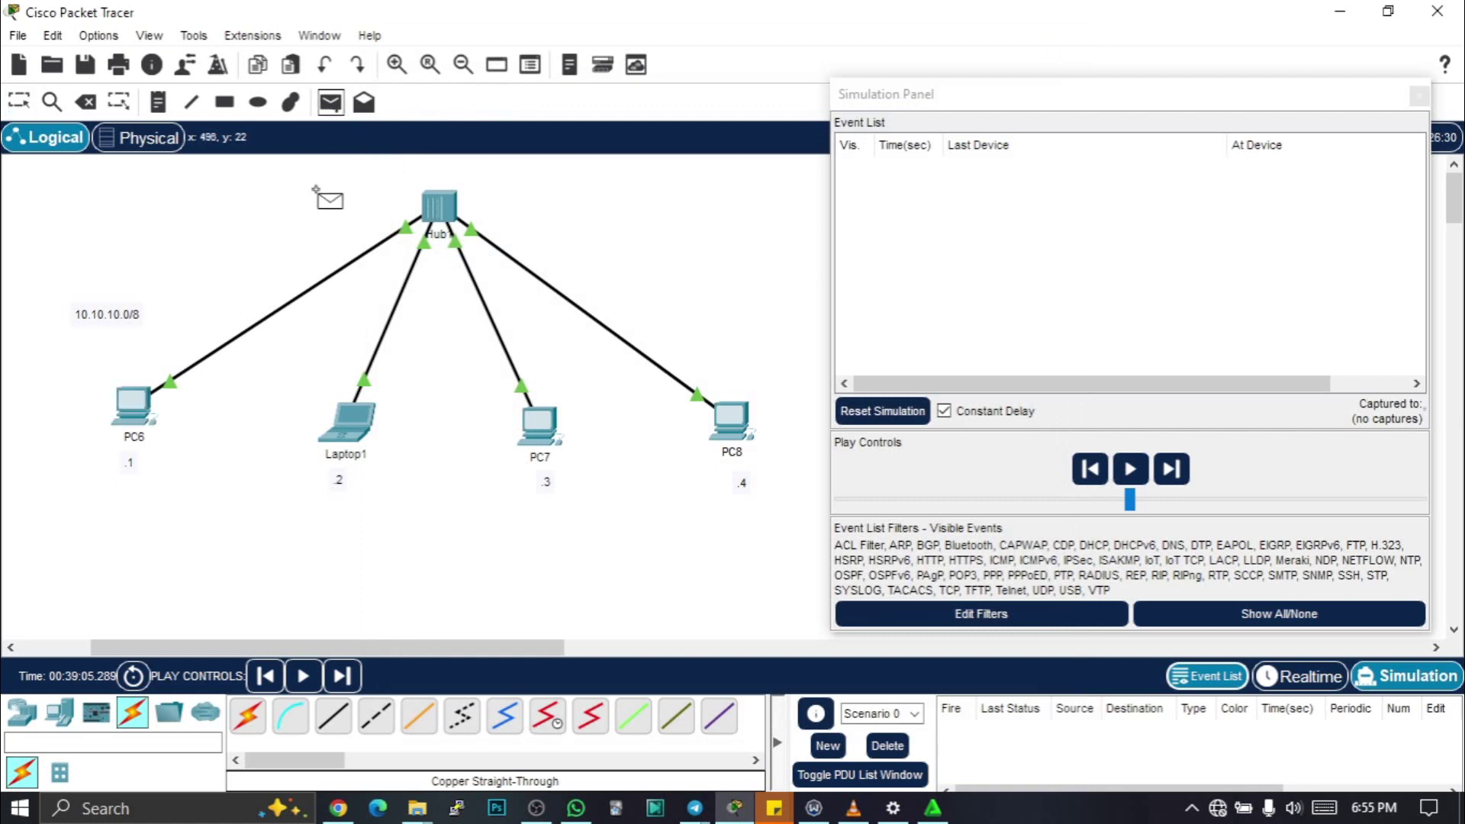
left_click(122, 405)
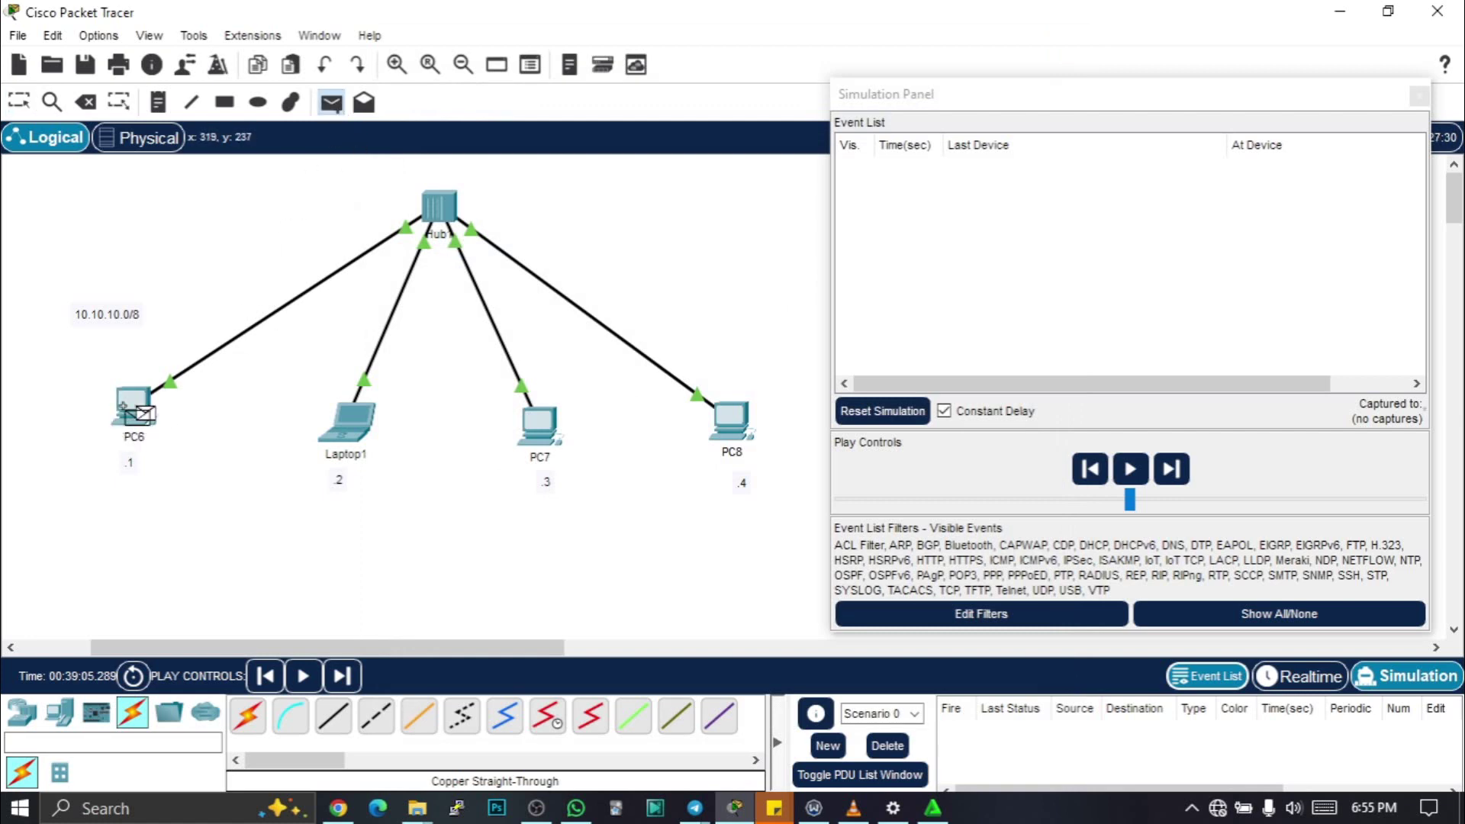
left_click(534, 424)
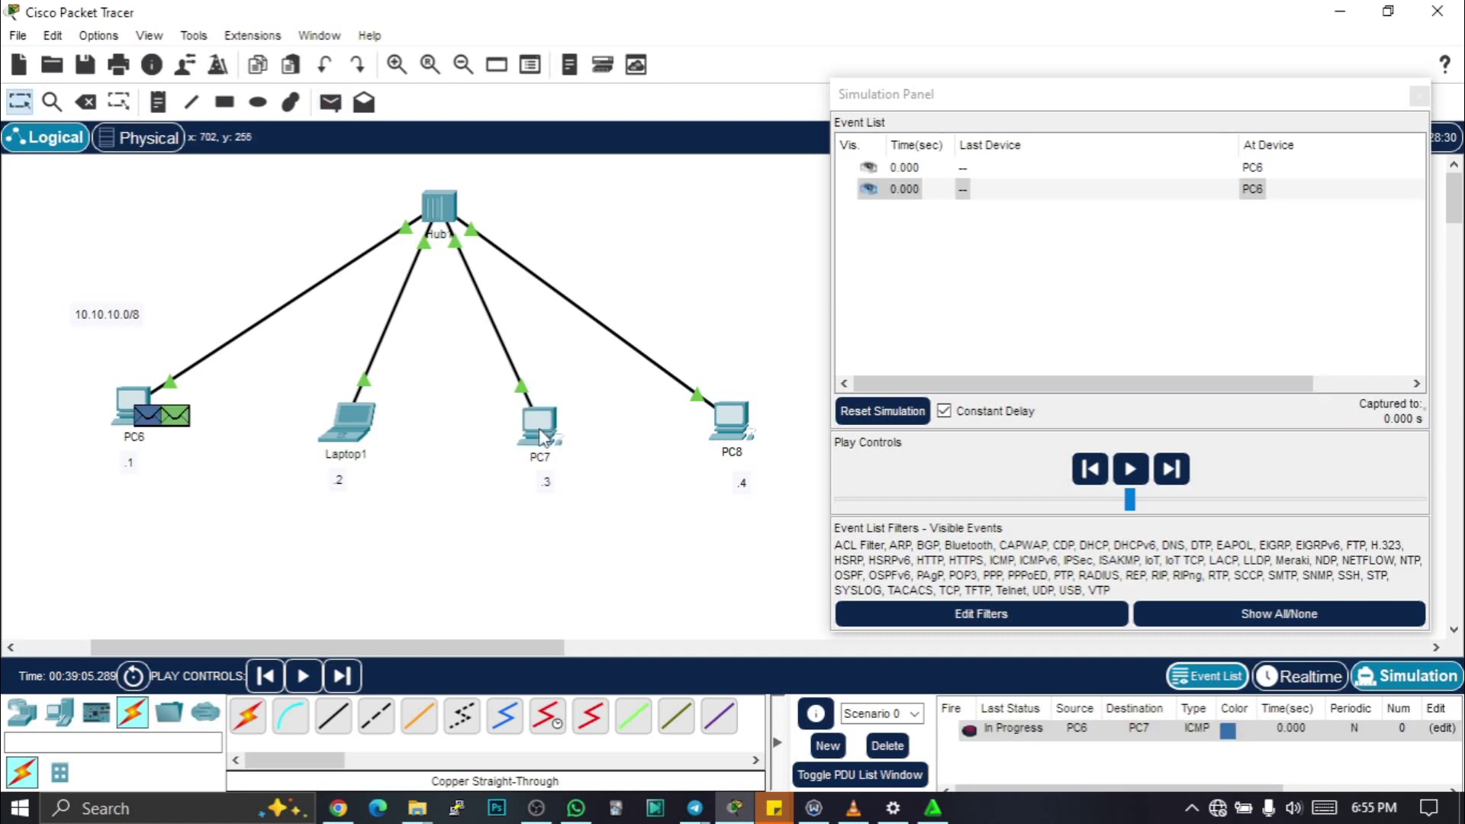
left_click(1131, 469)
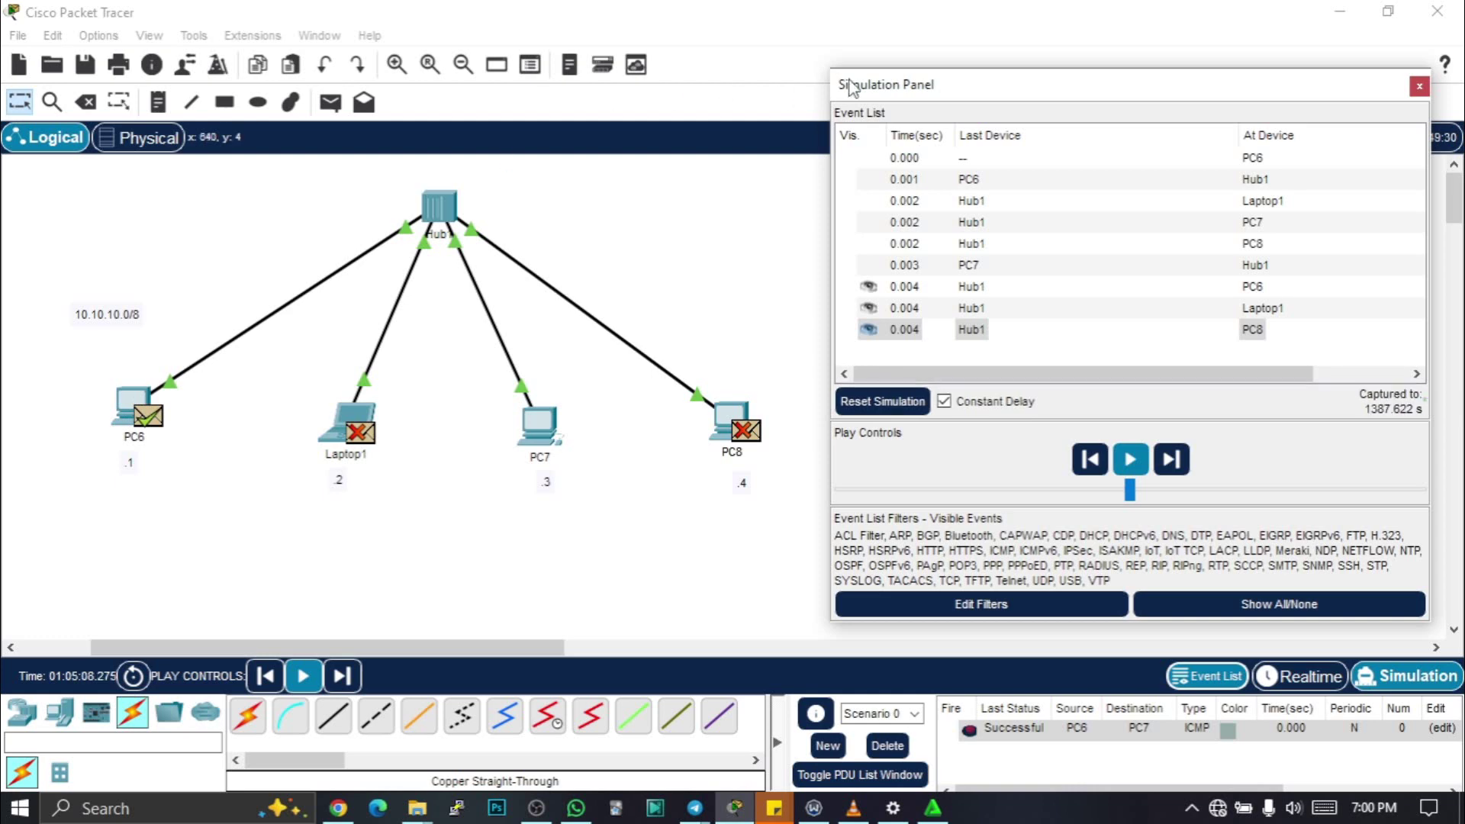
left_click_drag(1004, 87, 961, 89)
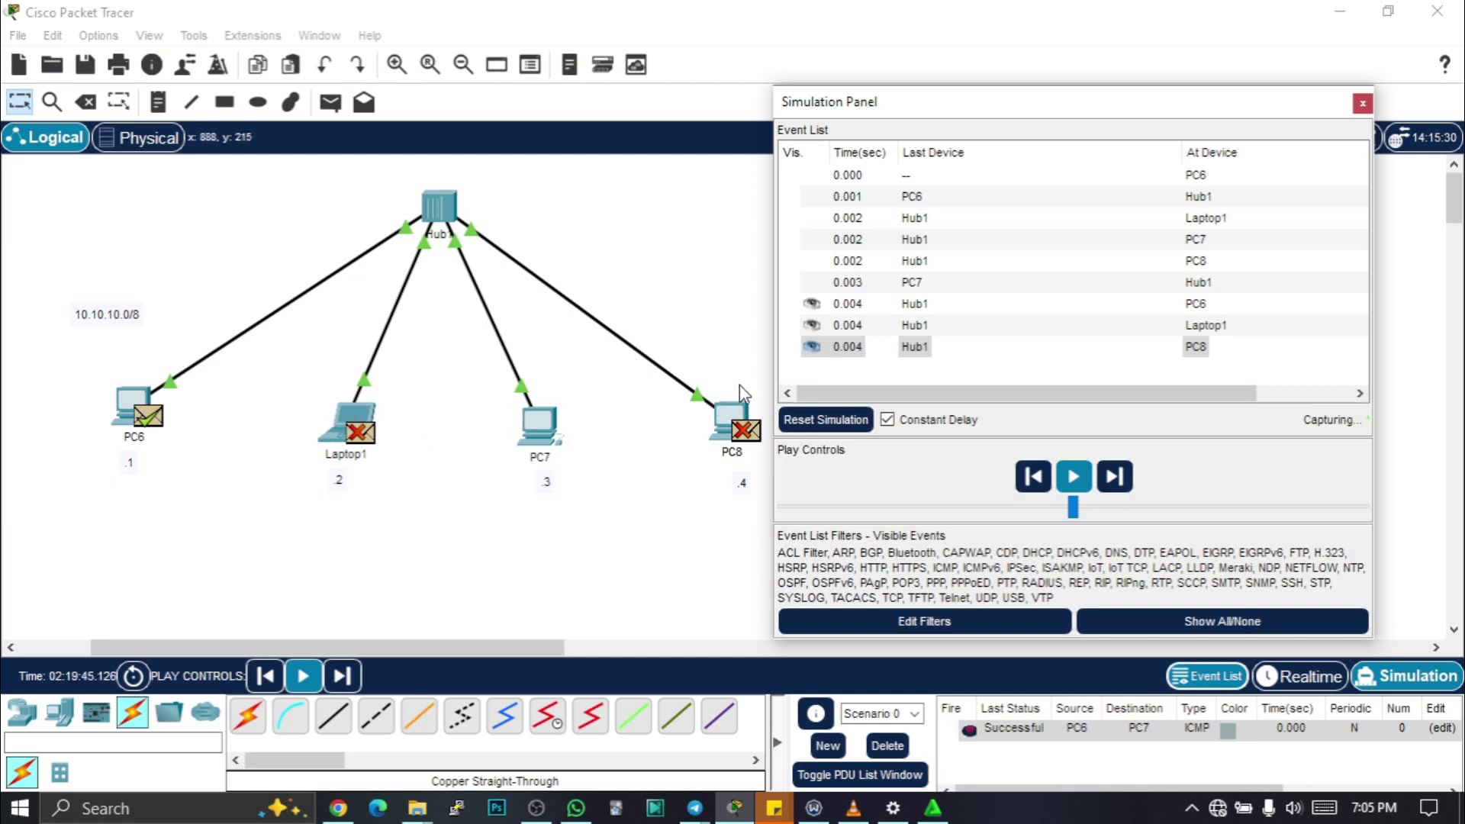
left_click_drag(932, 101, 970, 101)
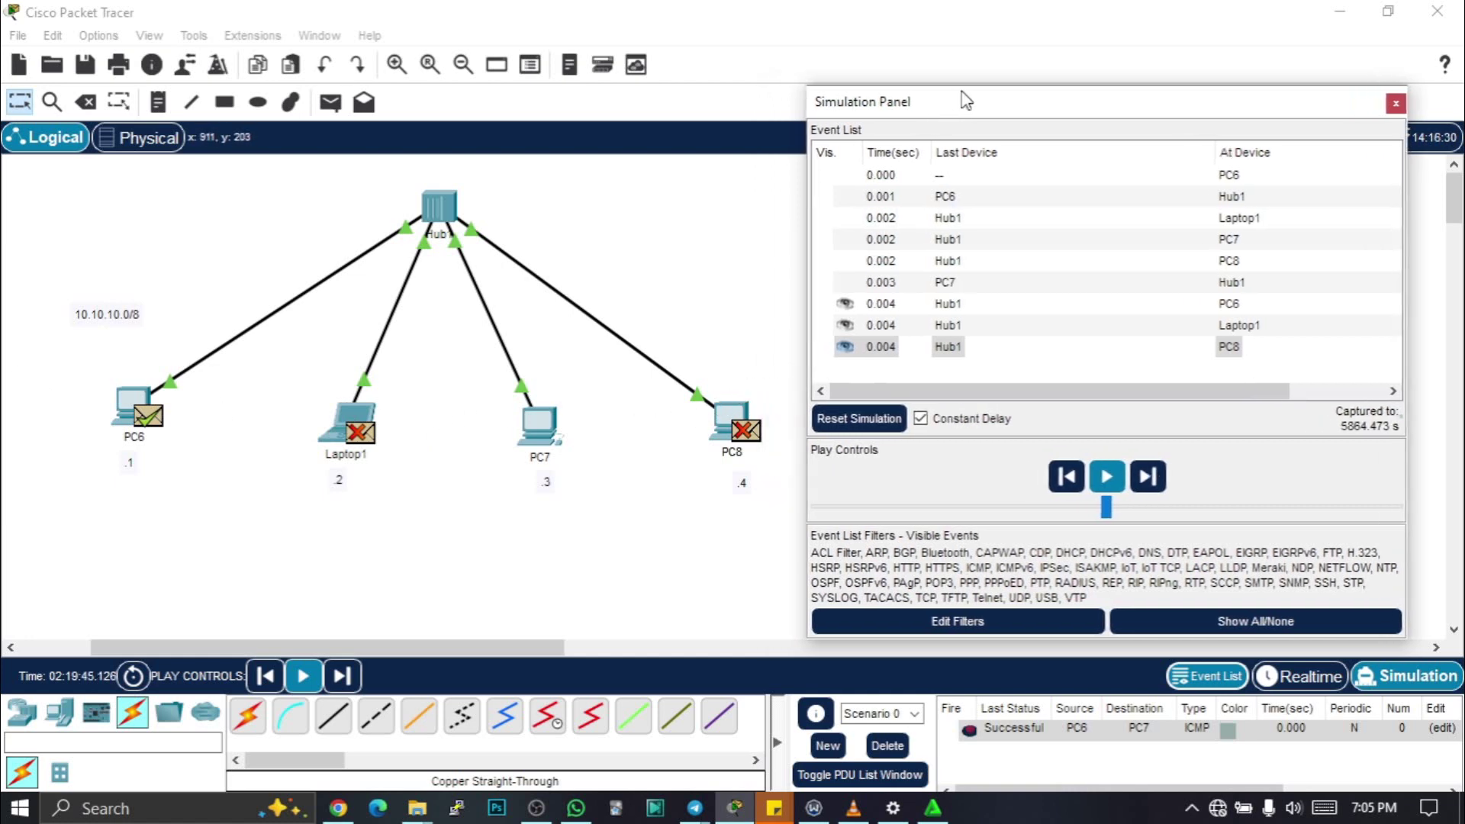